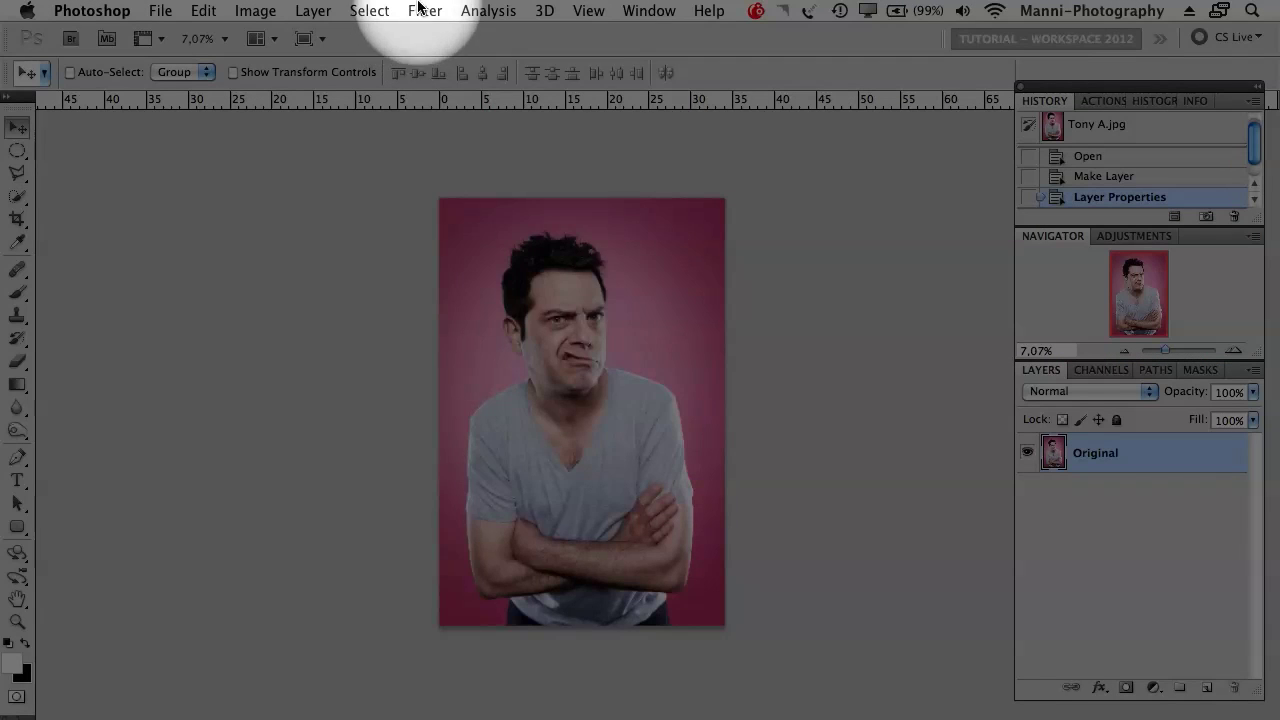
Browse the colour-coded Layer and Image menus and the Adjustments submenu, then dismiss them
left_click(318, 10)
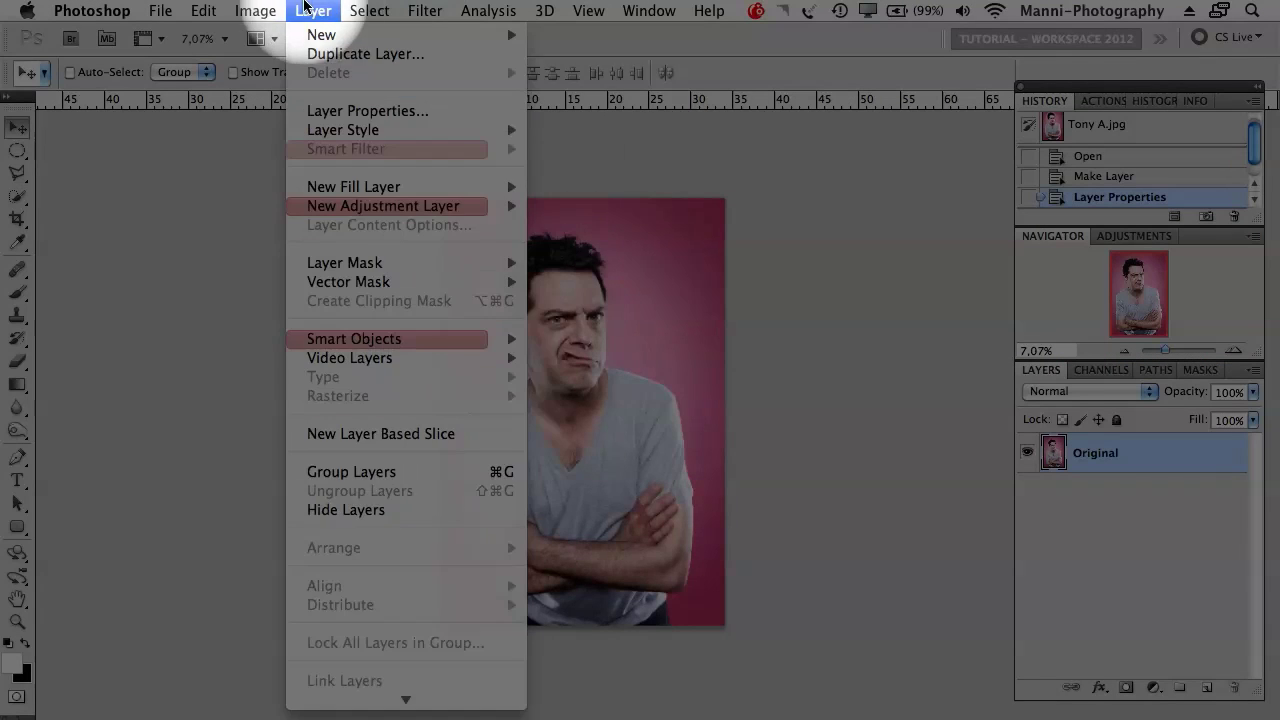
mouse_move(360, 10)
mouse_move(257, 8)
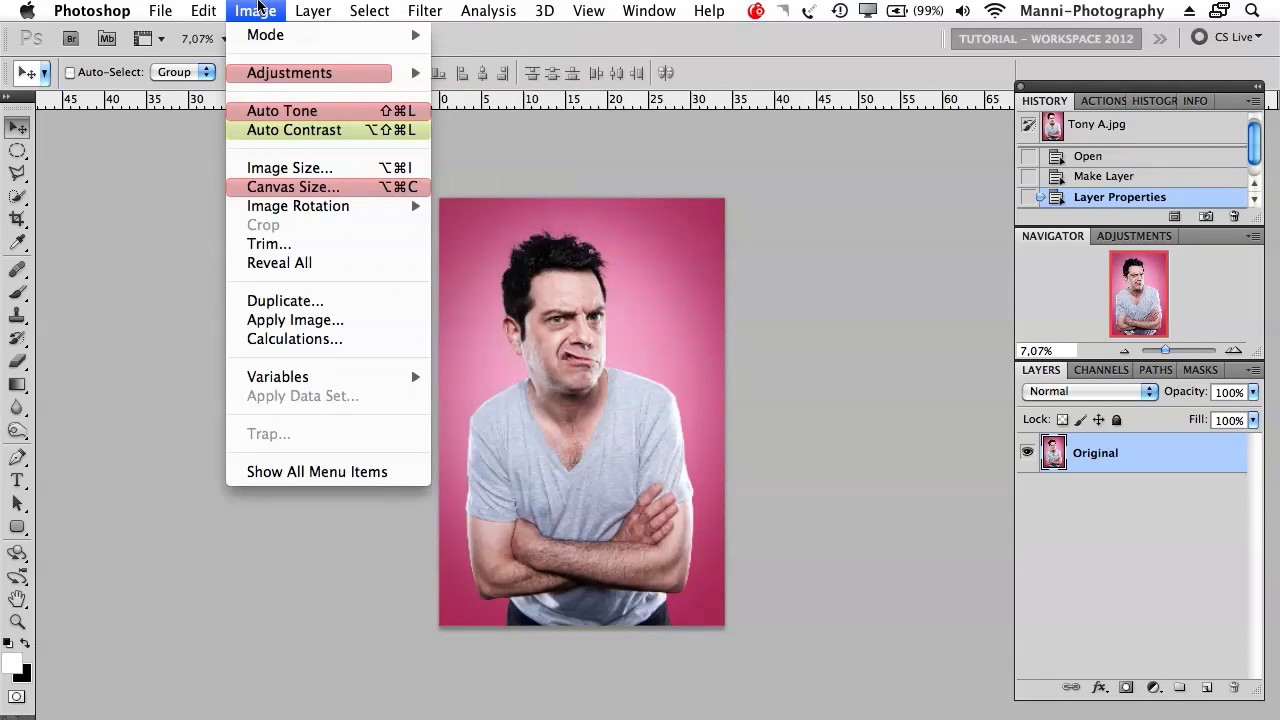
mouse_move(283, 78)
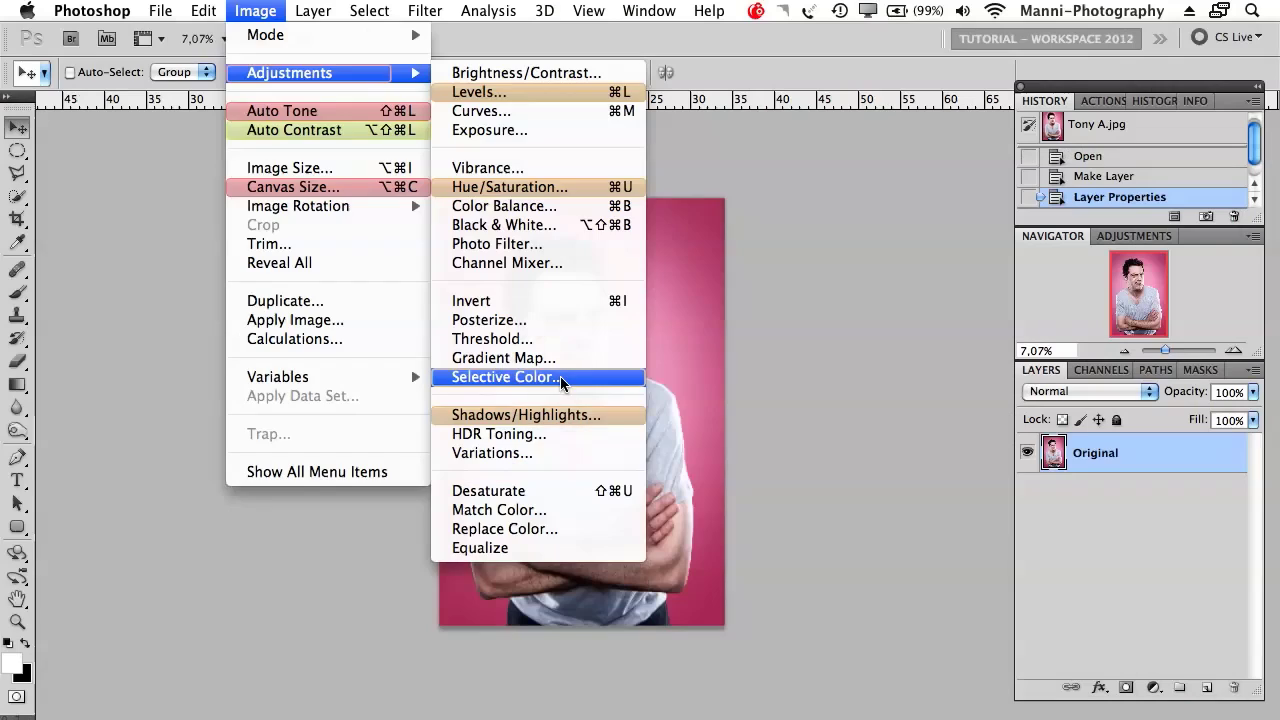
left_click(867, 292)
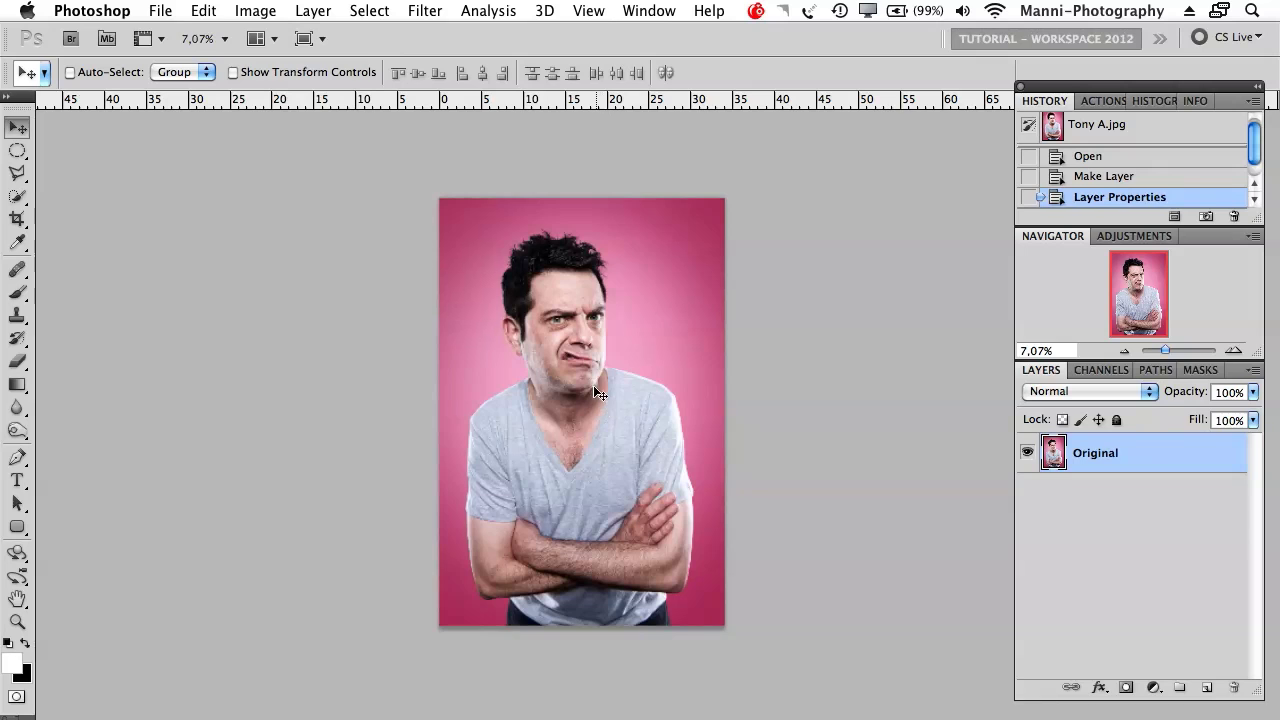
left_click(256, 10)
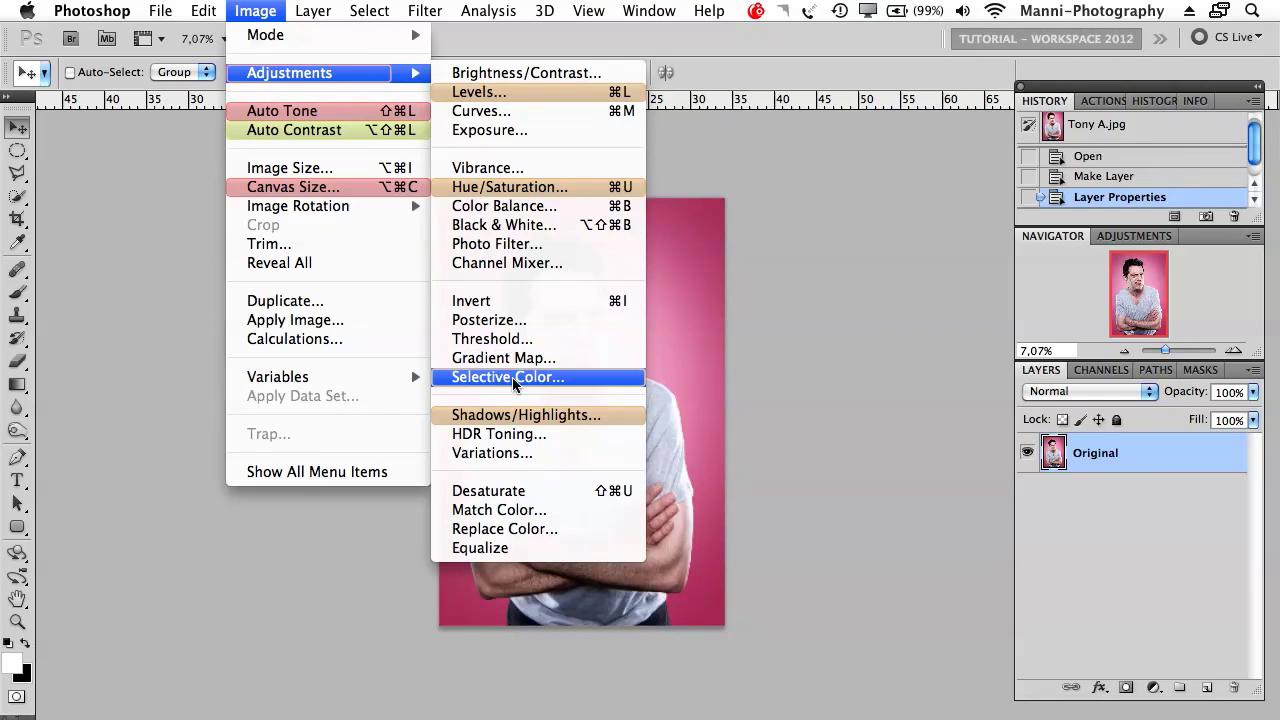
left_click(521, 377)
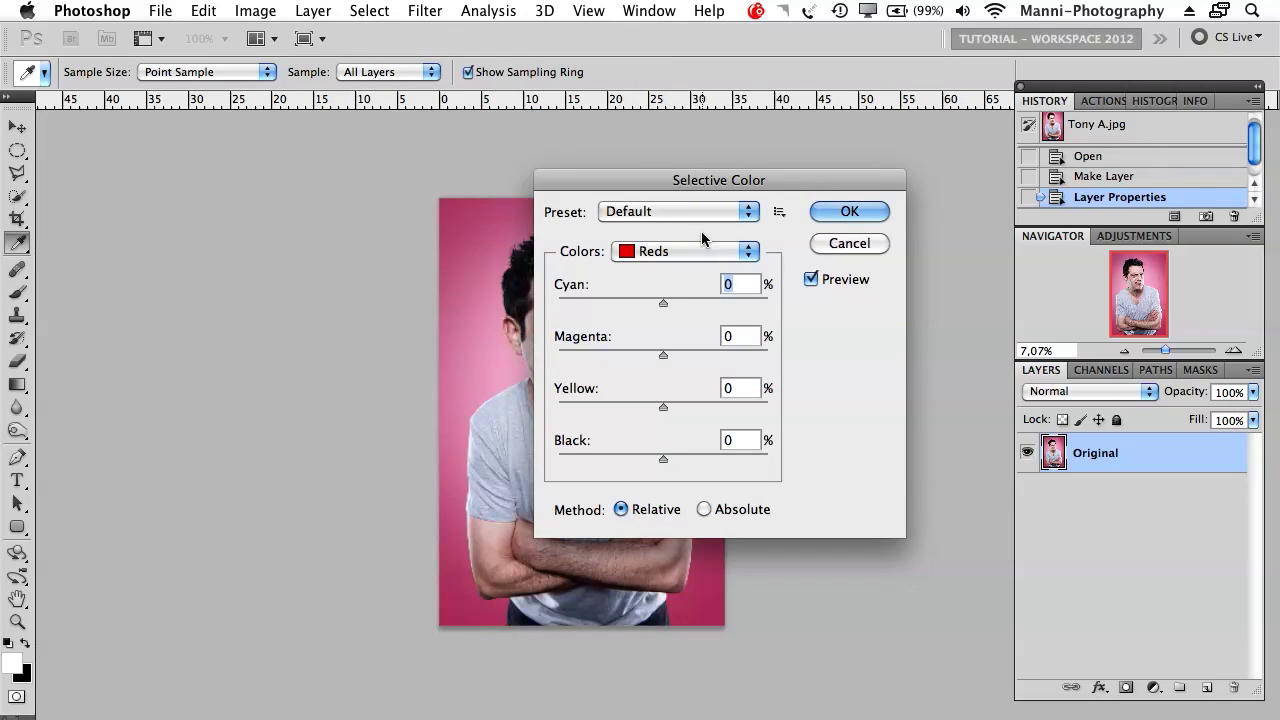
left_click(820, 243)
key("v")
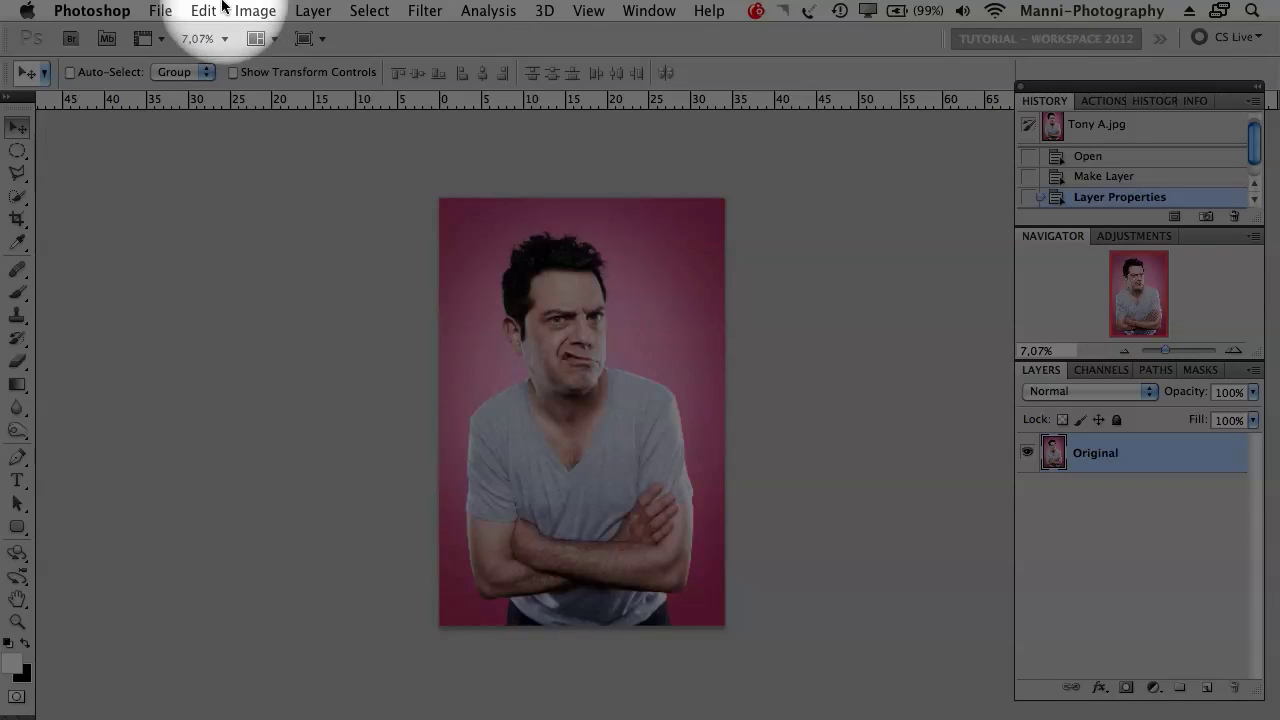
left_click(205, 11)
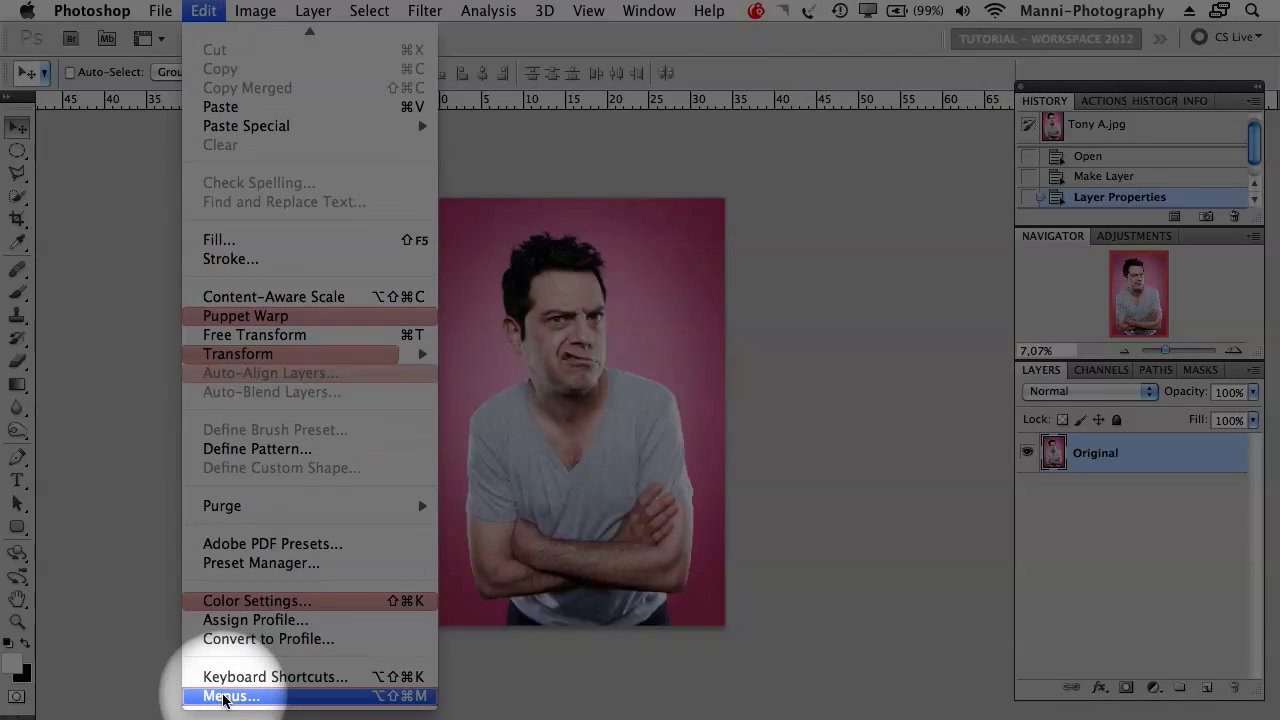
Open Edit > Menus, switch between the Keyboard Shortcuts and Menus tabs, and save the set
left_click(224, 697)
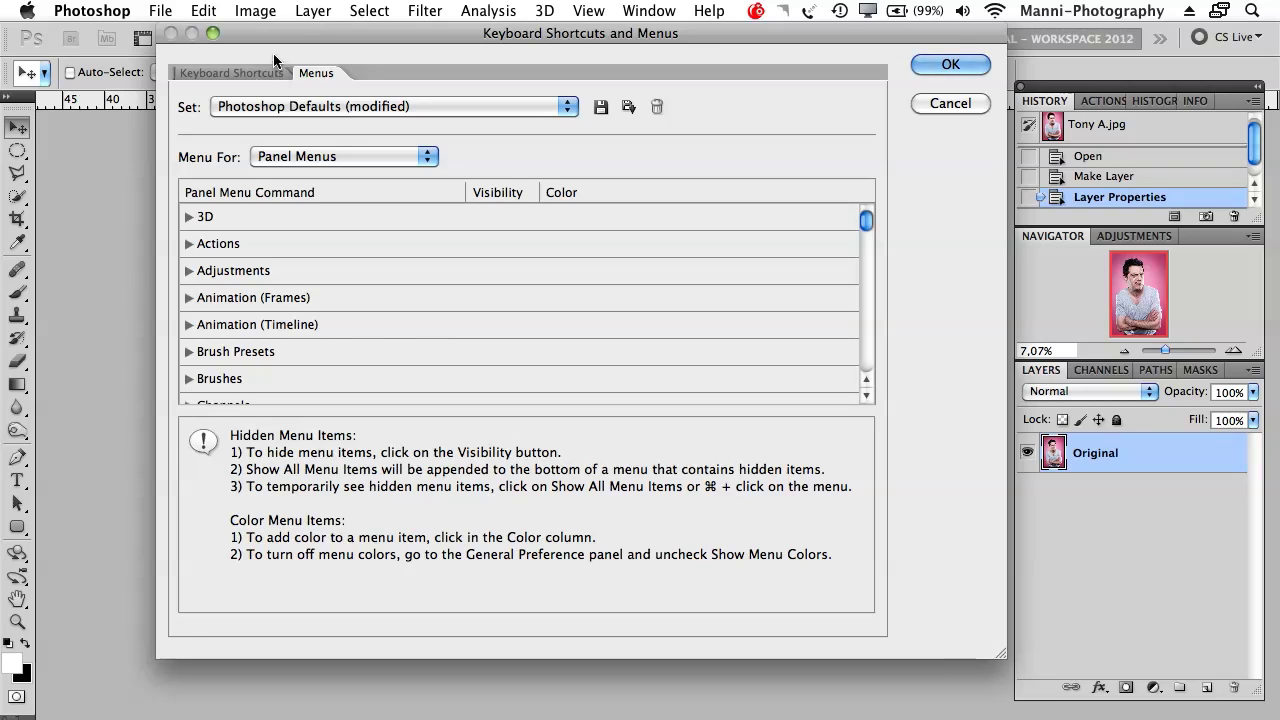
left_click(261, 73)
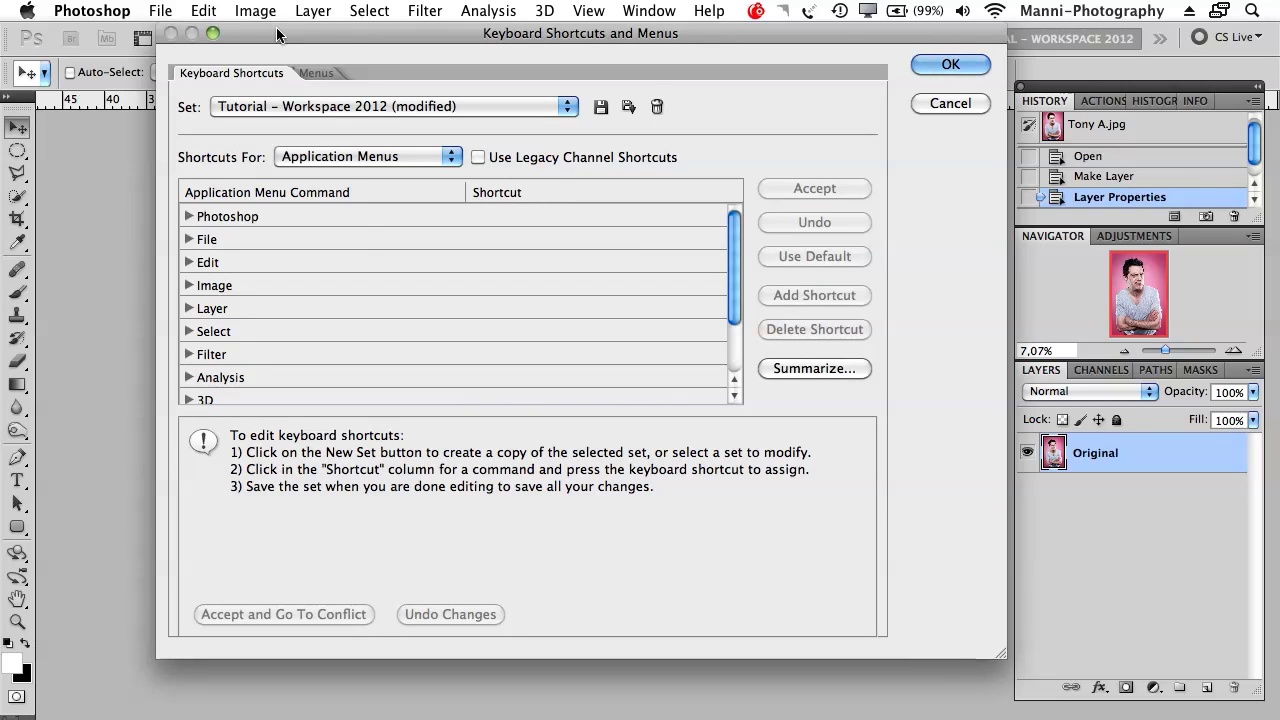
left_click(314, 72)
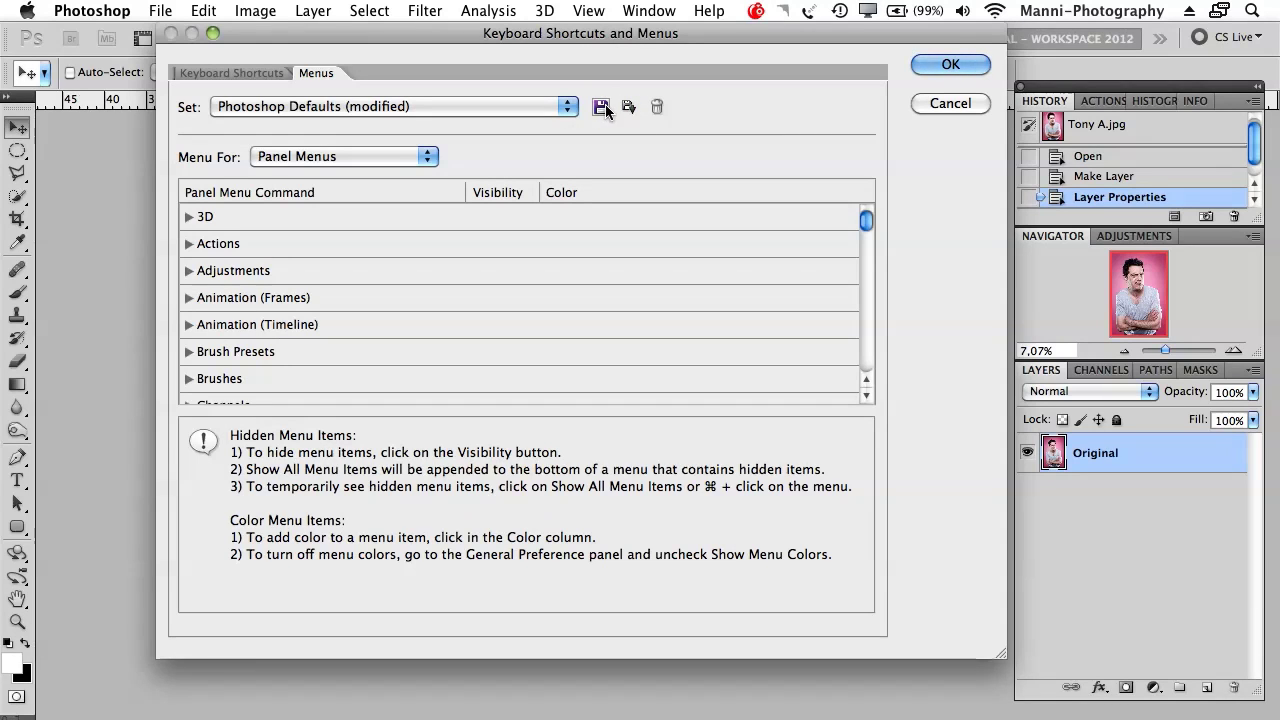
left_click(600, 107)
Set Menu For to Application Menus and view the Filter menu's colours
left_click(320, 162)
left_click(320, 156)
left_click(320, 158)
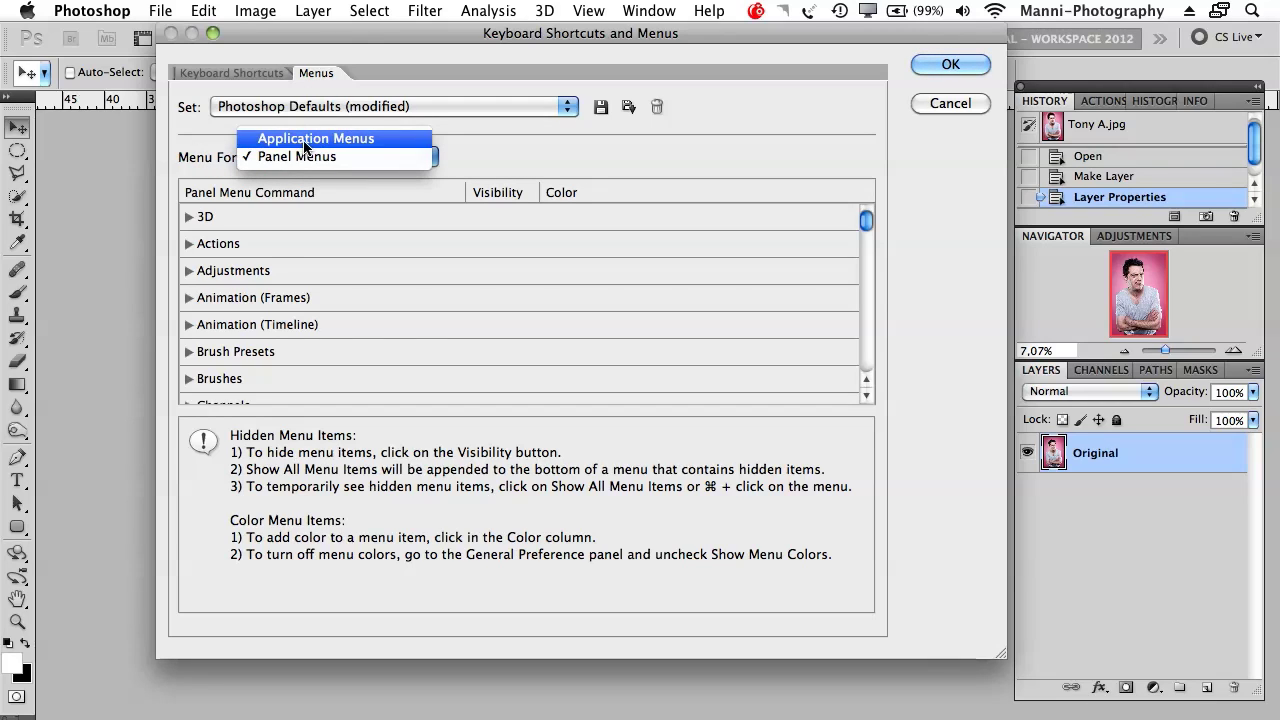
left_click(312, 140)
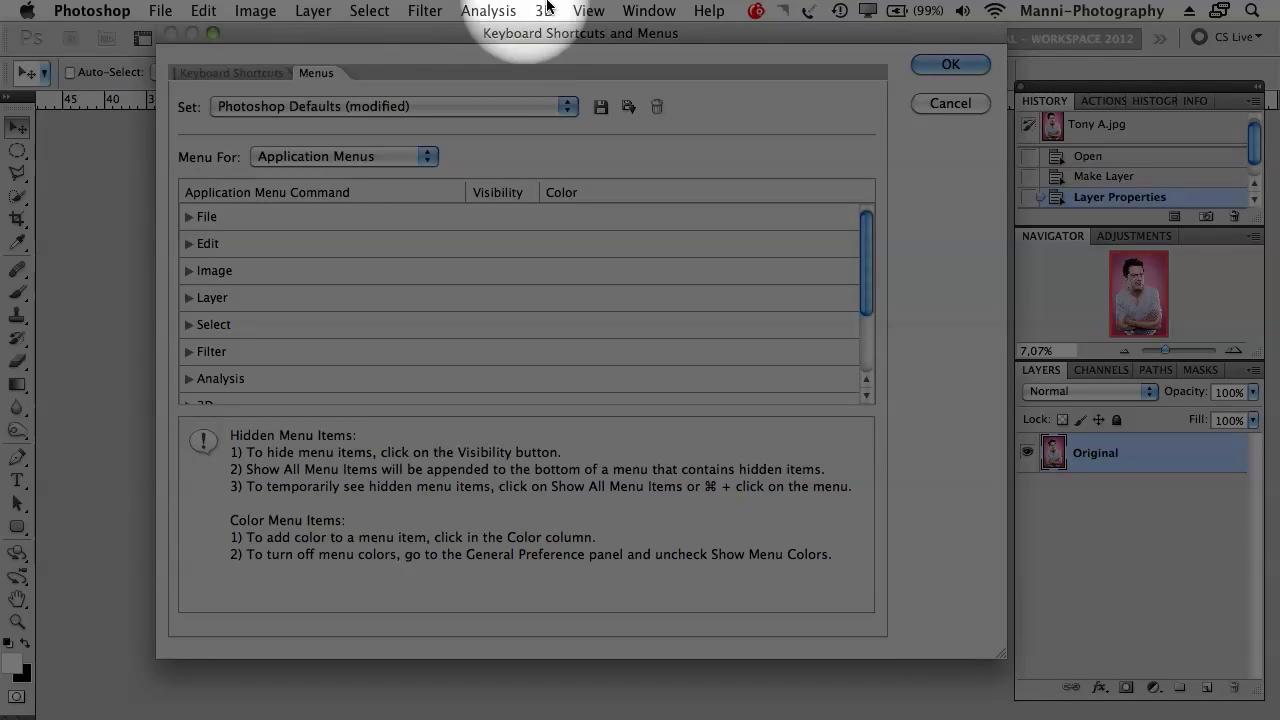
left_click(389, 162)
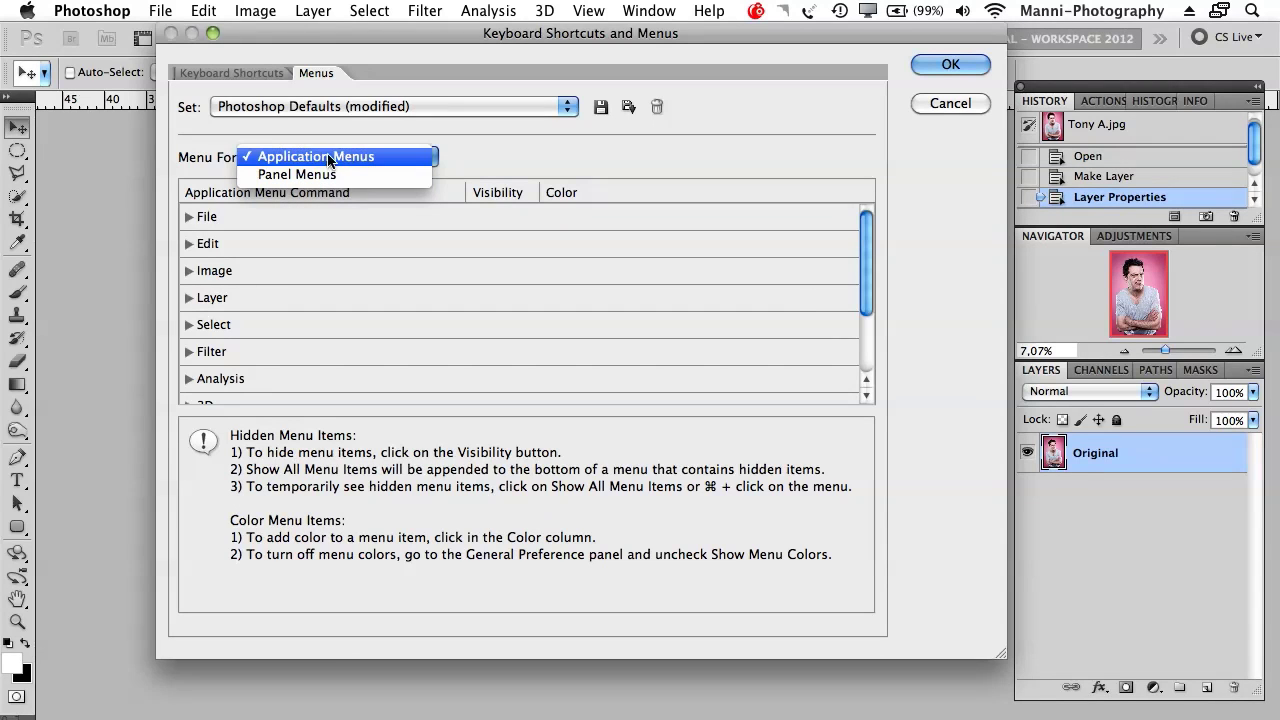
left_click(329, 162)
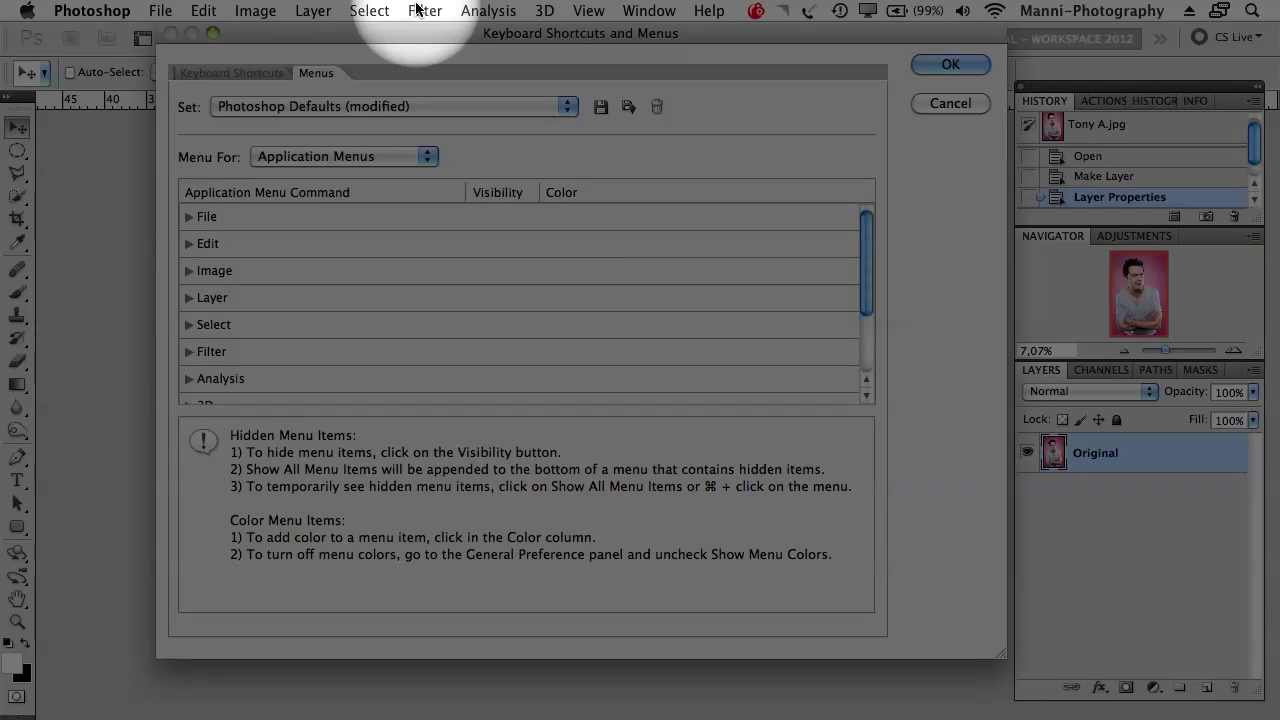
left_click(420, 10)
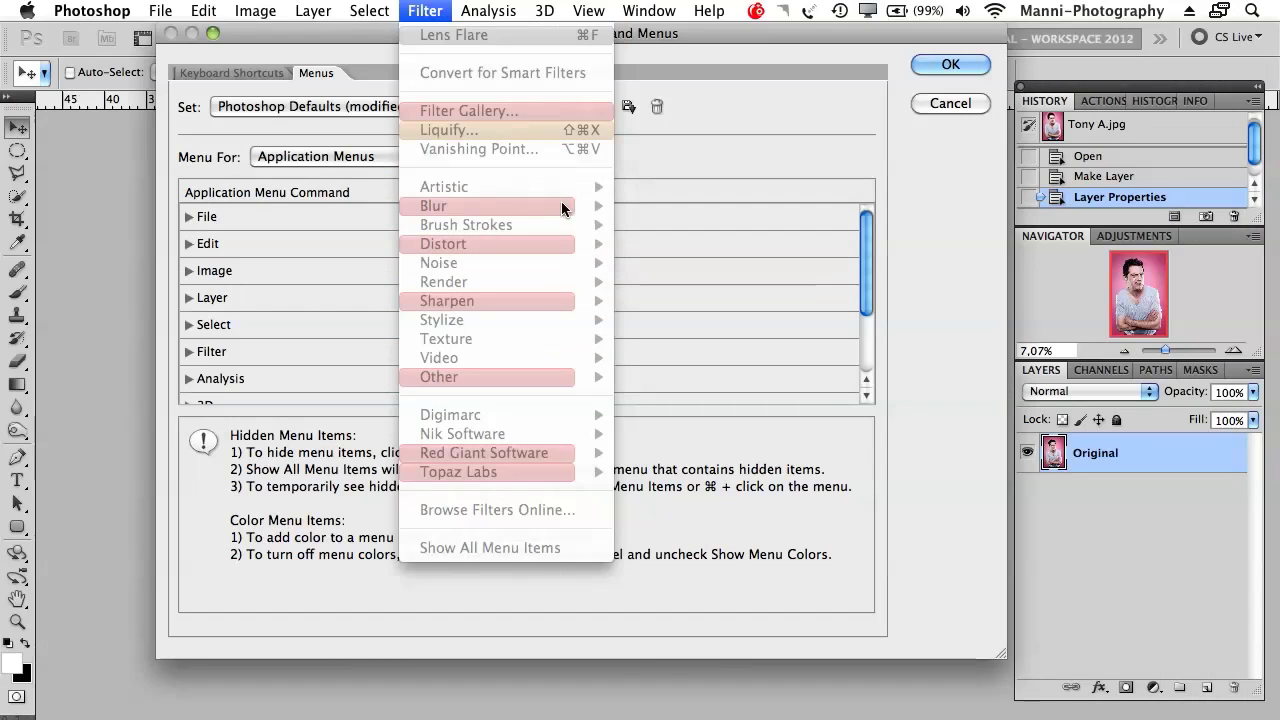
Expand the Filter commands in the application menu list
left_click(750, 135)
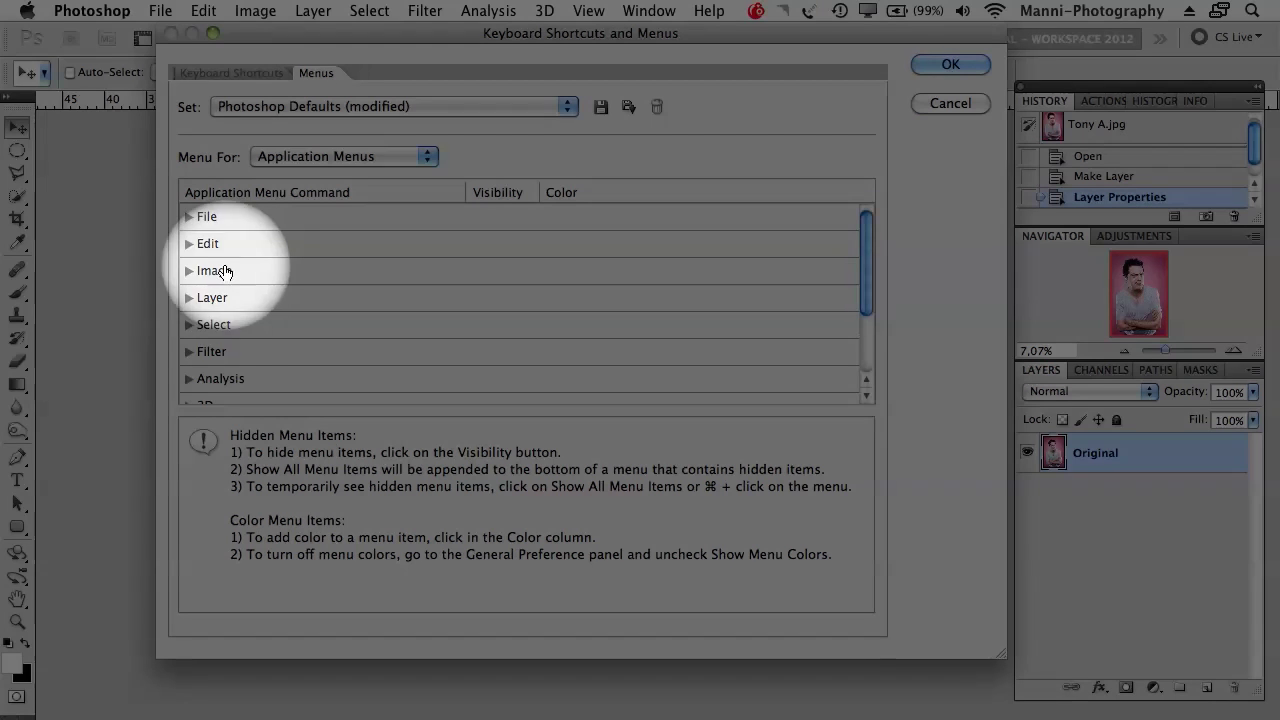
left_click(190, 352)
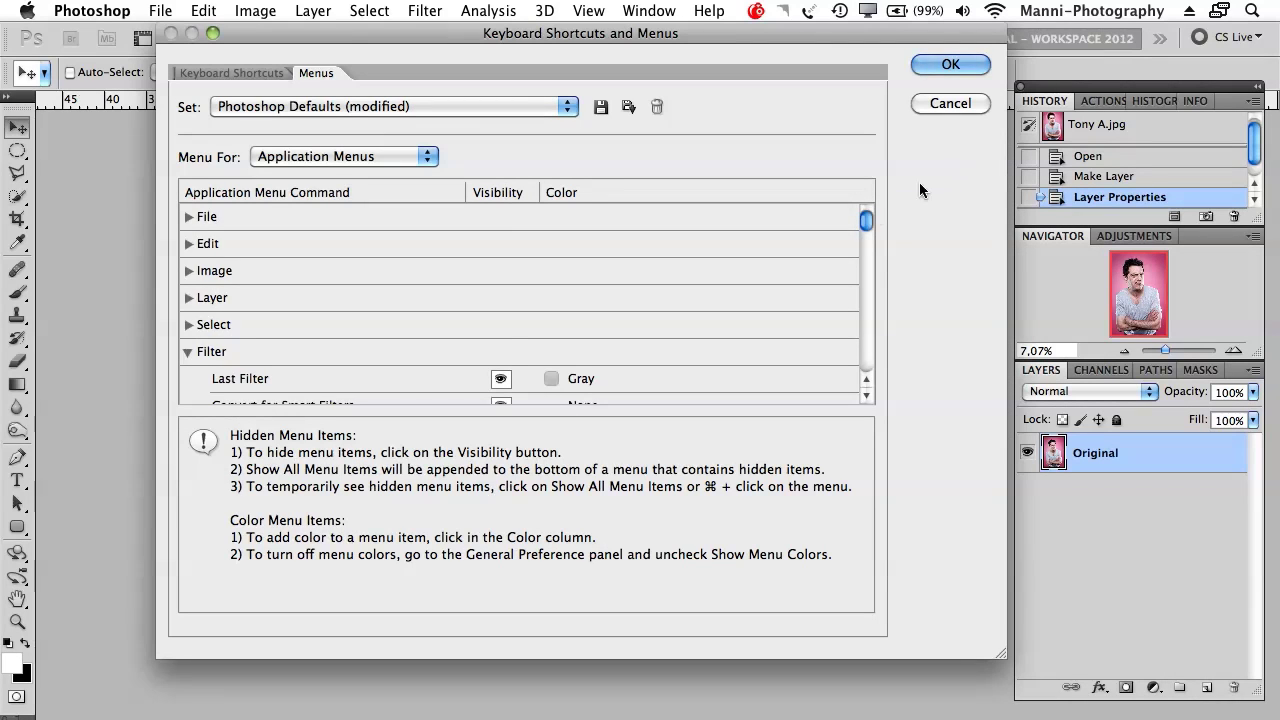
left_click_drag(866, 221, 867, 226)
scroll(867, 227, "down", 3)
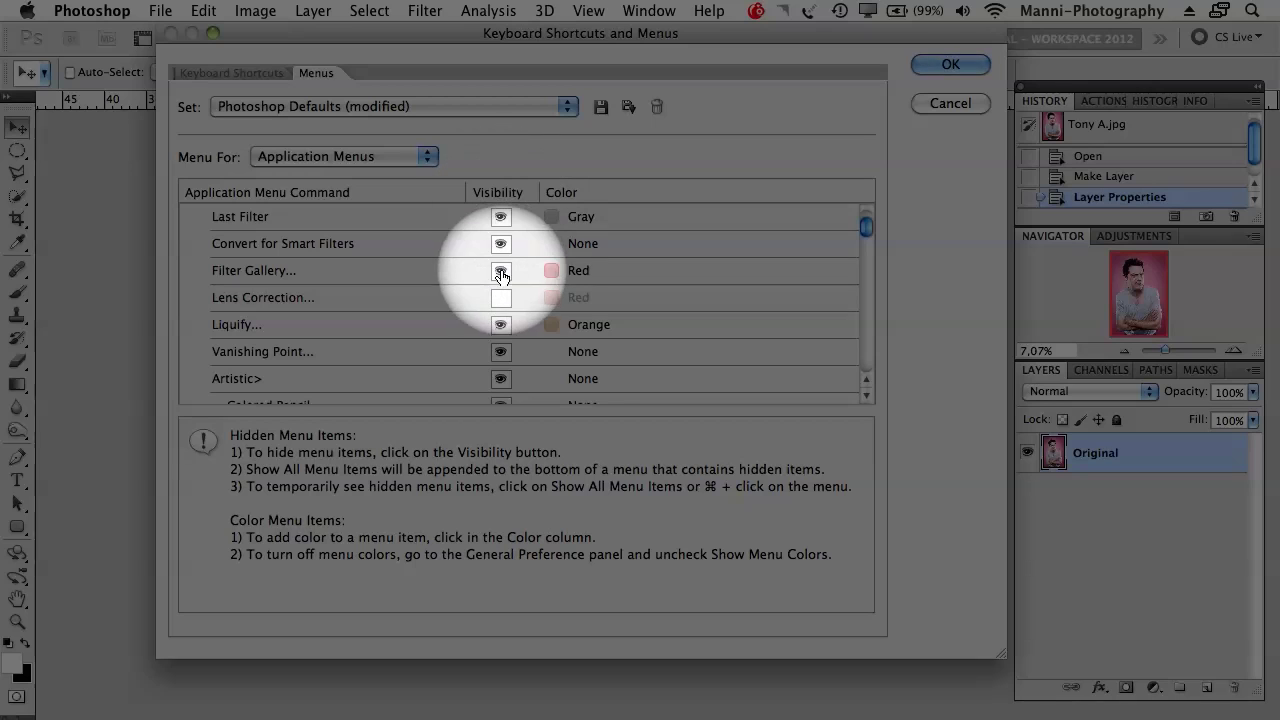
Toggle Filter Gallery's visibility off and back on, then colour it Green
left_click(501, 272)
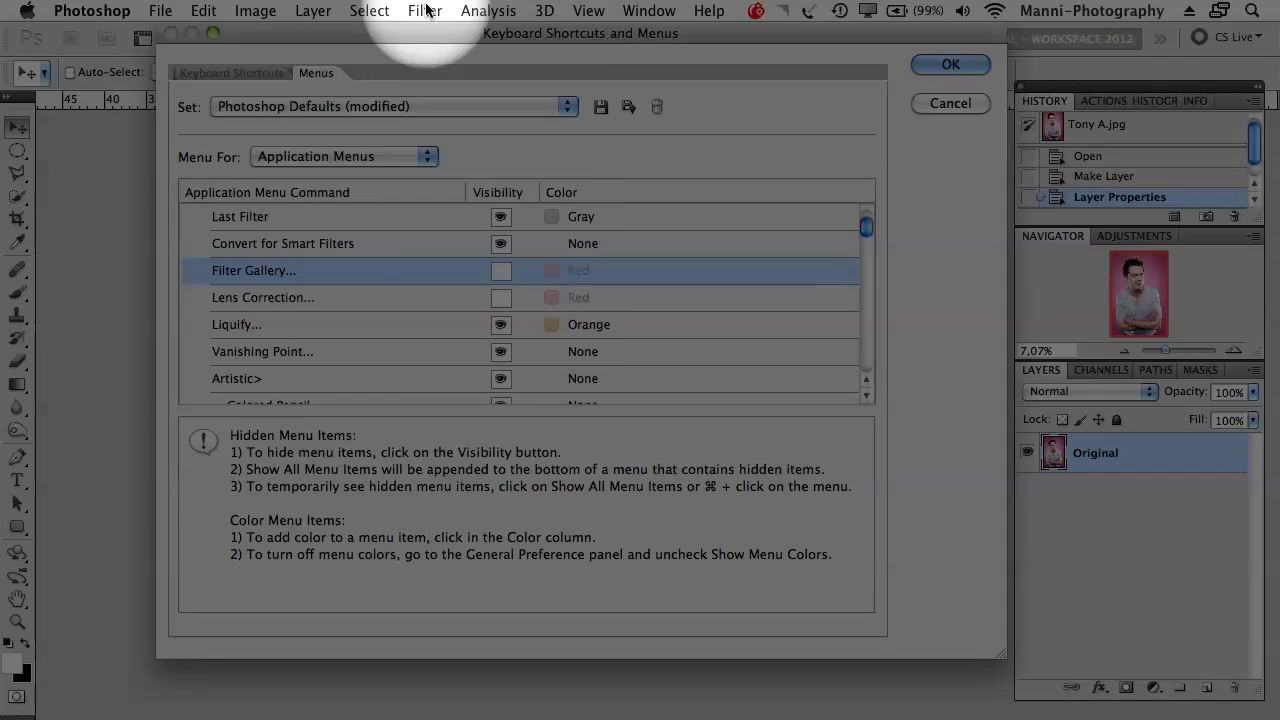
left_click(432, 11)
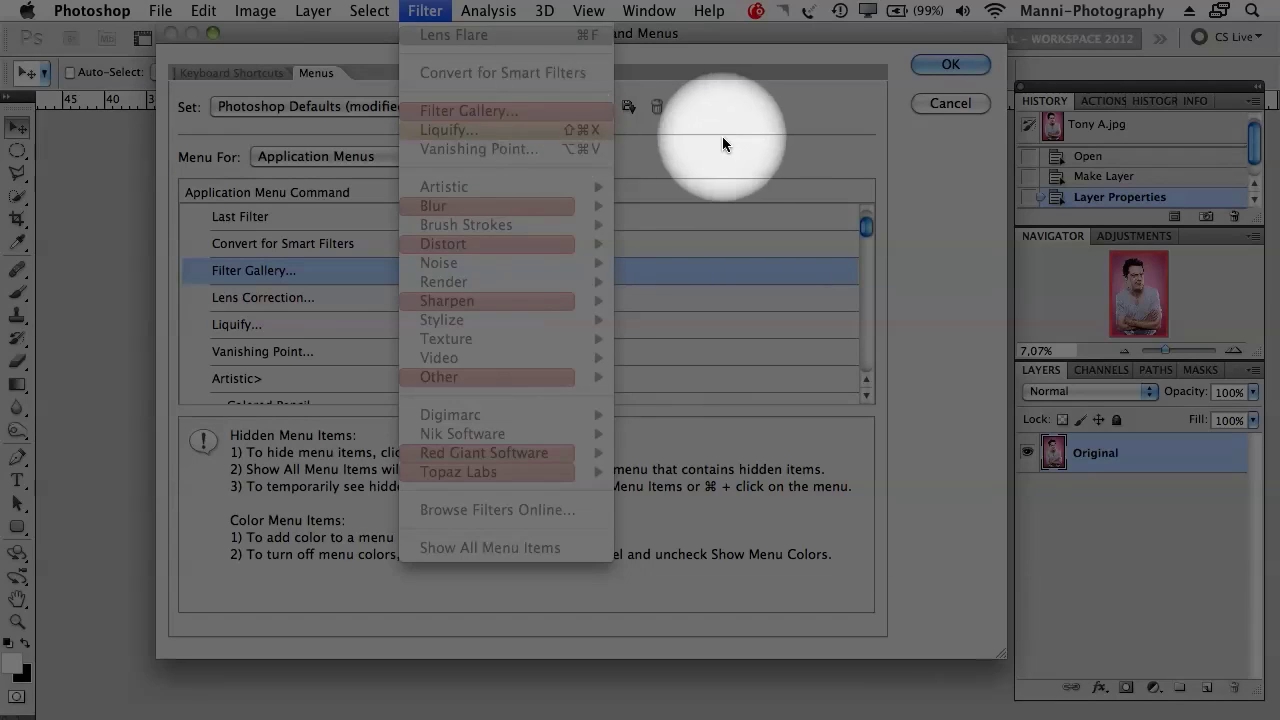
left_click(722, 137)
left_click(501, 270)
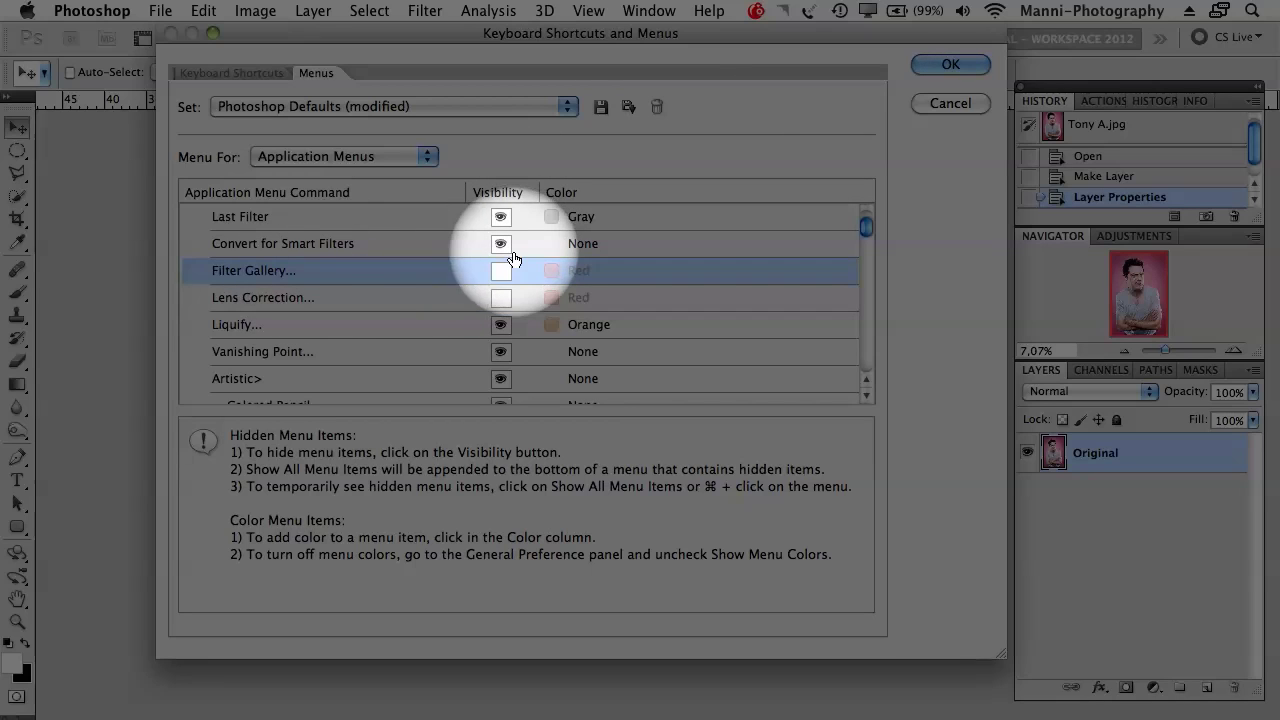
left_click(501, 270)
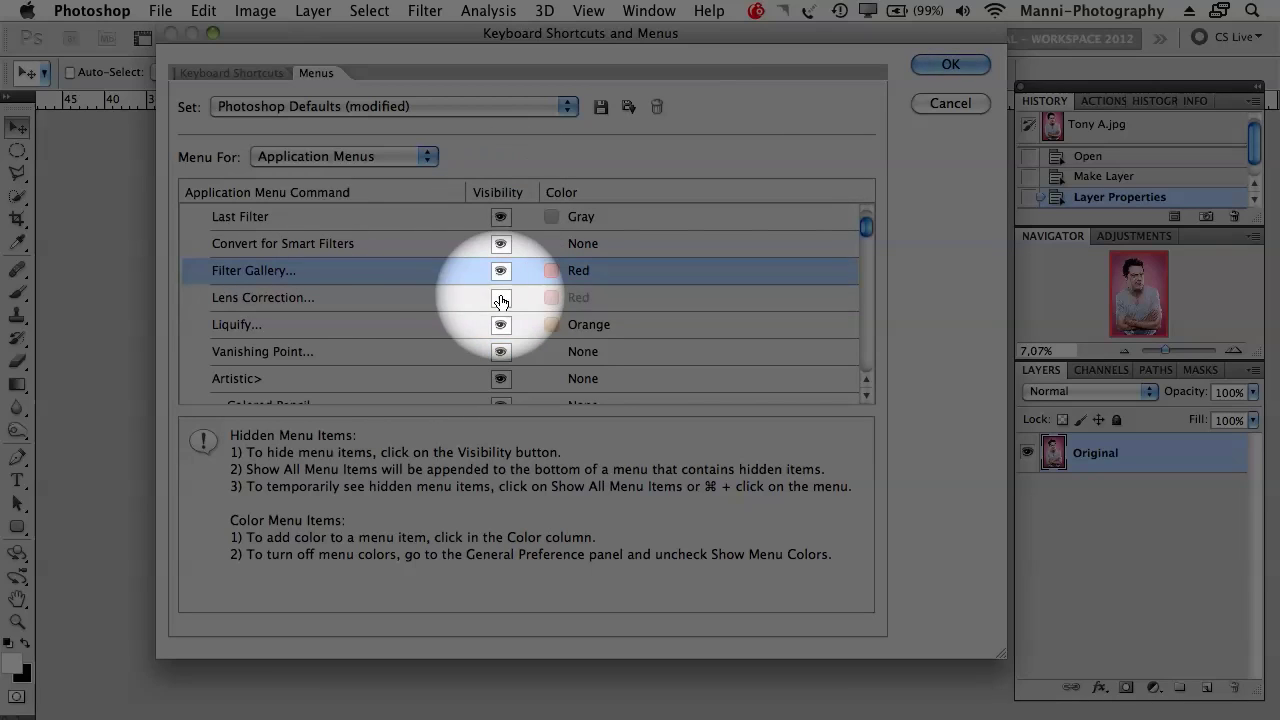
left_click(552, 268)
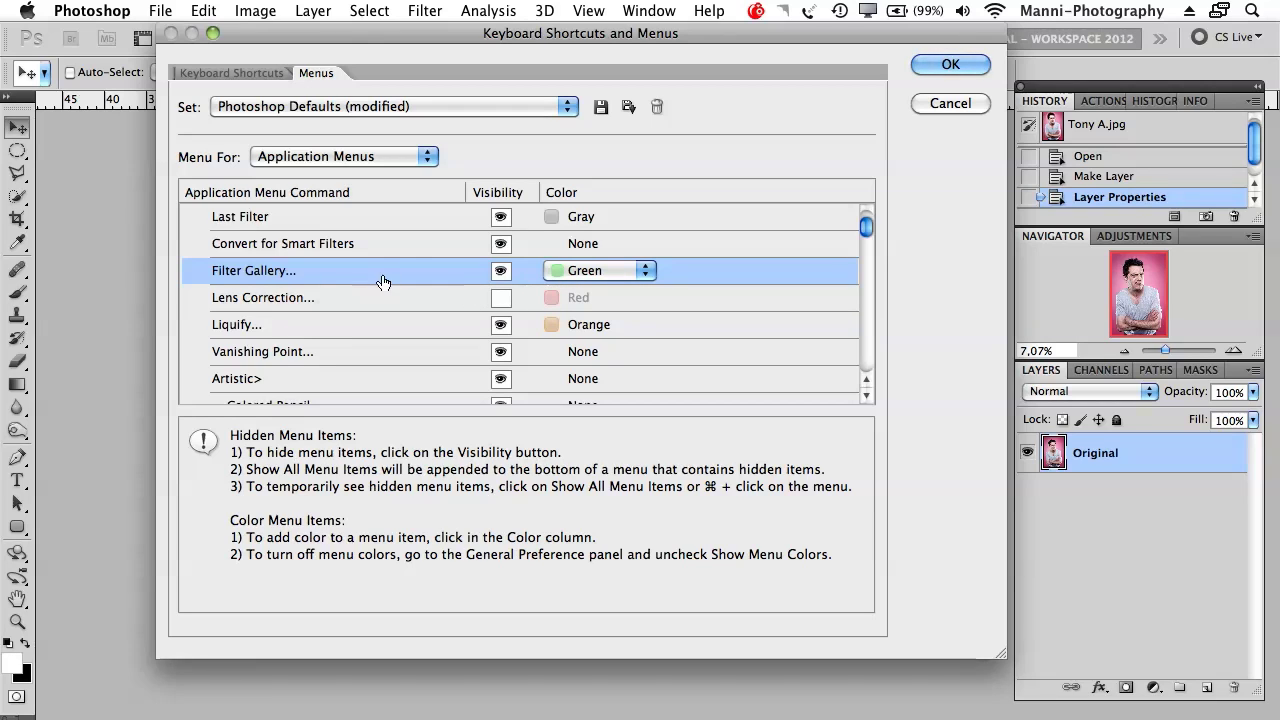
left_click_drag(866, 231, 865, 252)
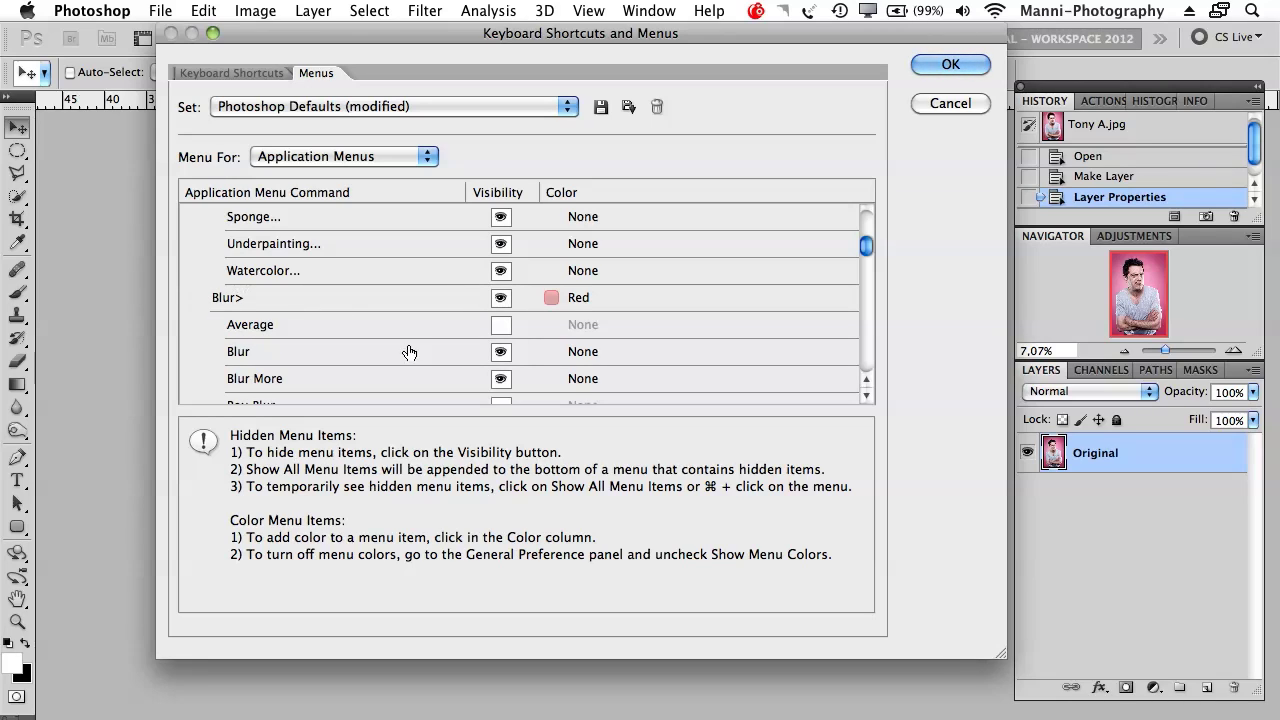
Keep the Blur submenu visible and change its colour from Red to Orange
left_click(500, 297)
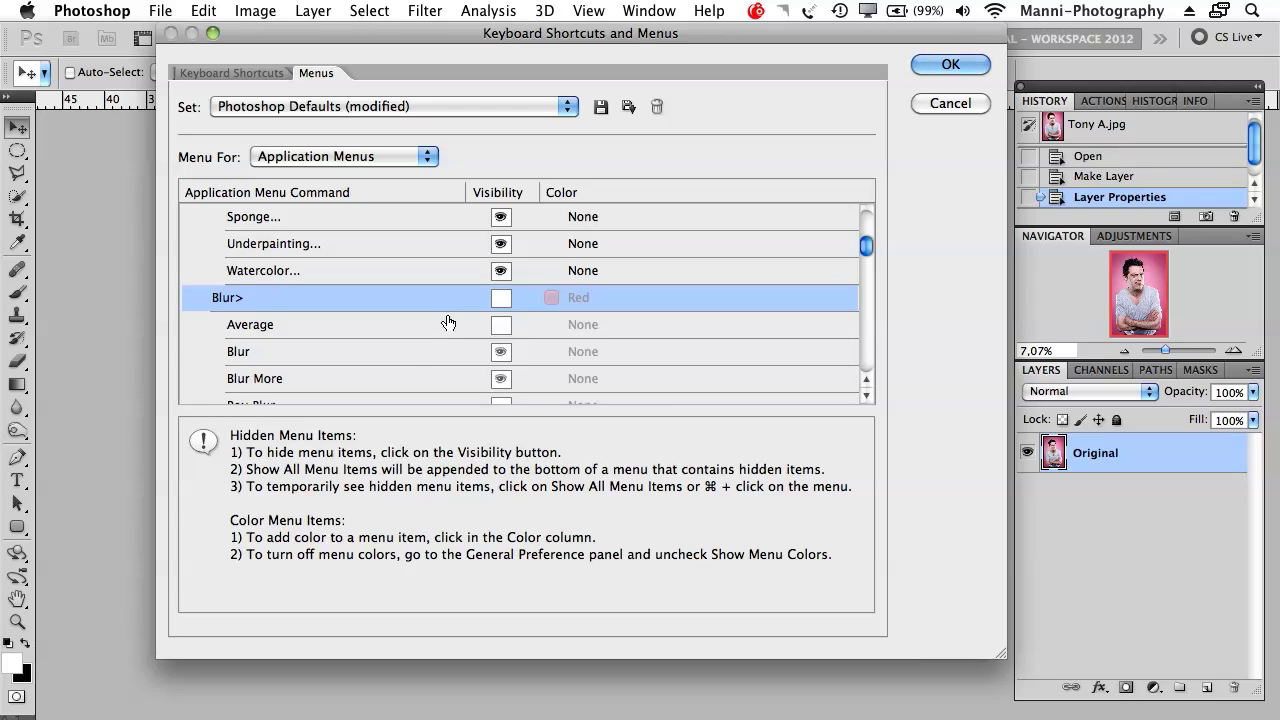
left_click(505, 299)
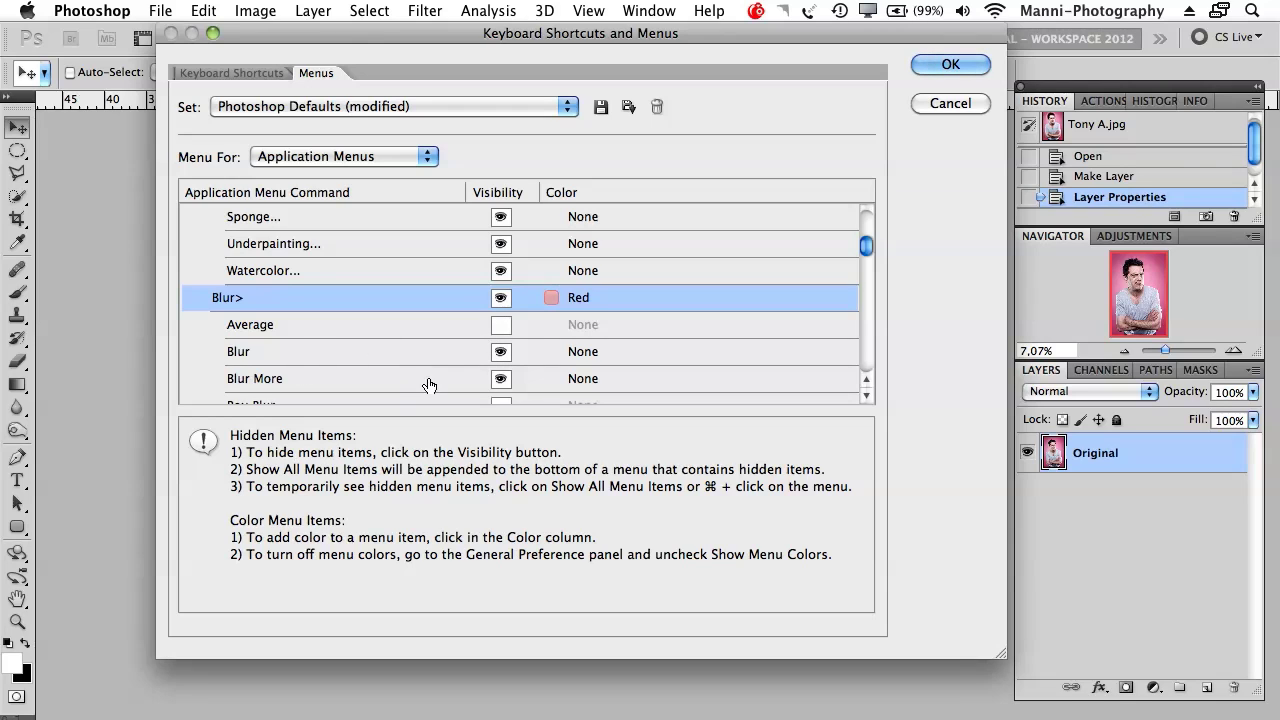
scroll(864, 252, "up", 2)
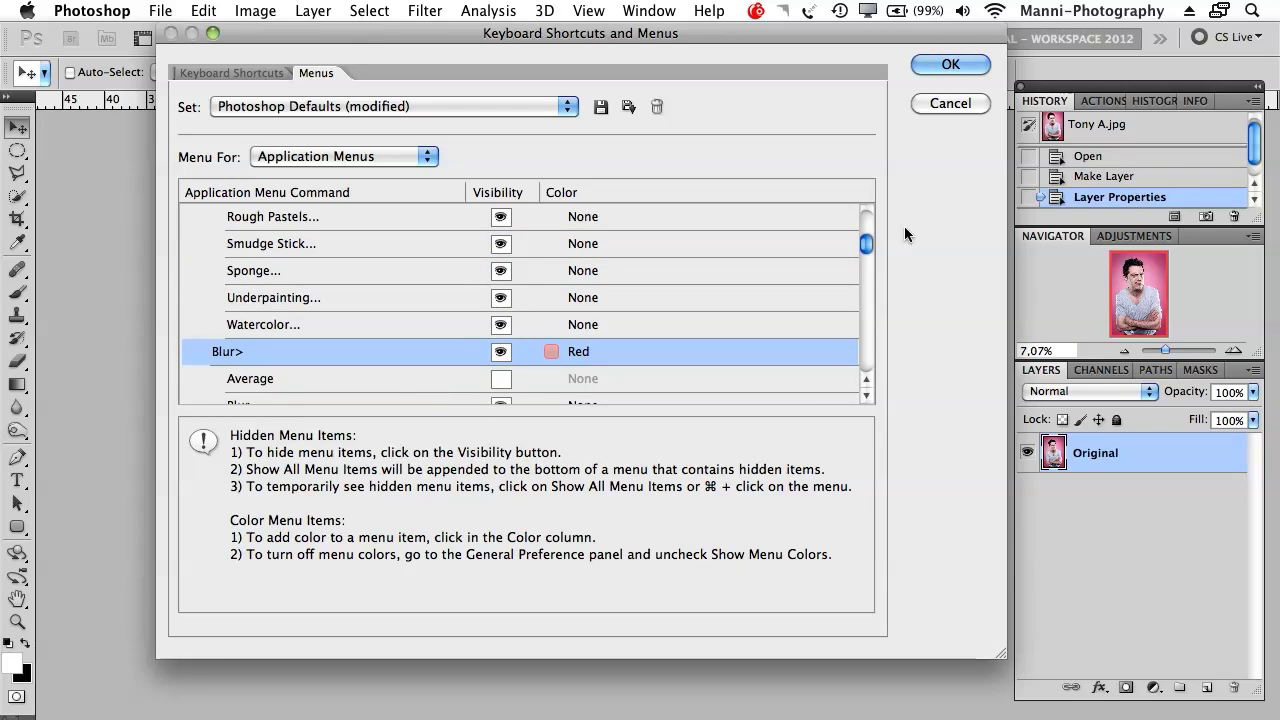
scroll(866, 246, "down", 4)
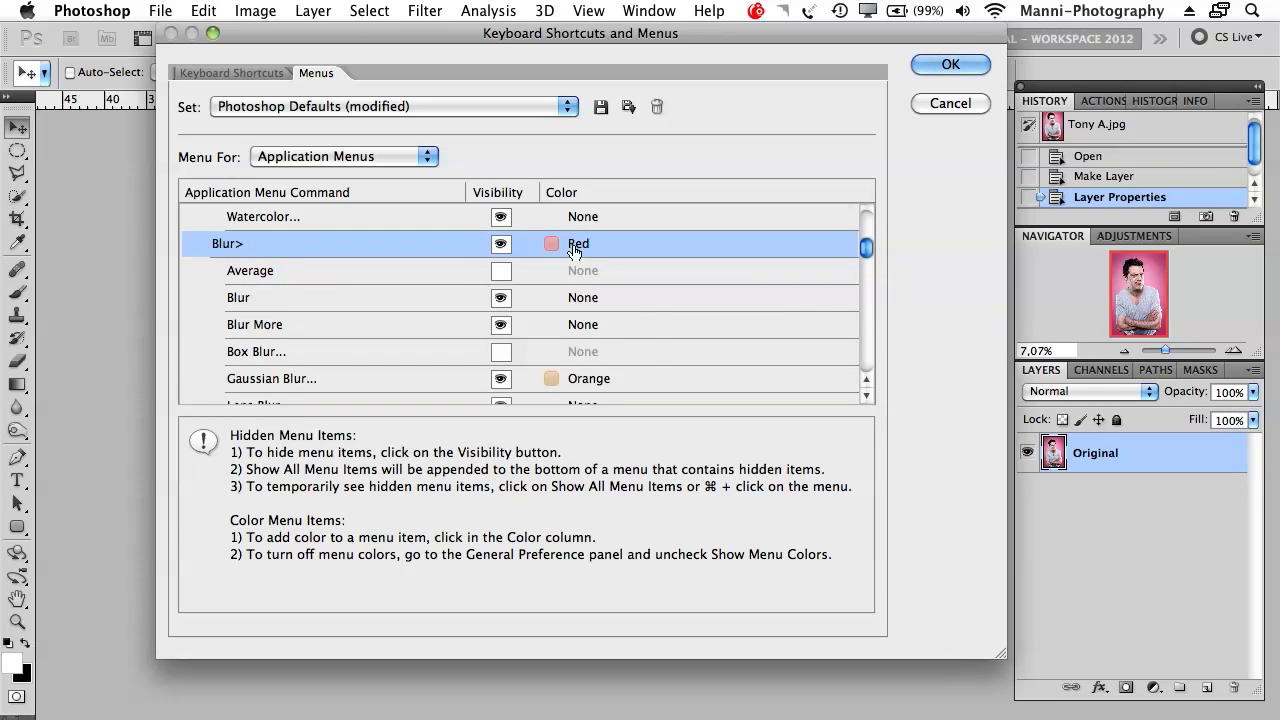
left_click(596, 242)
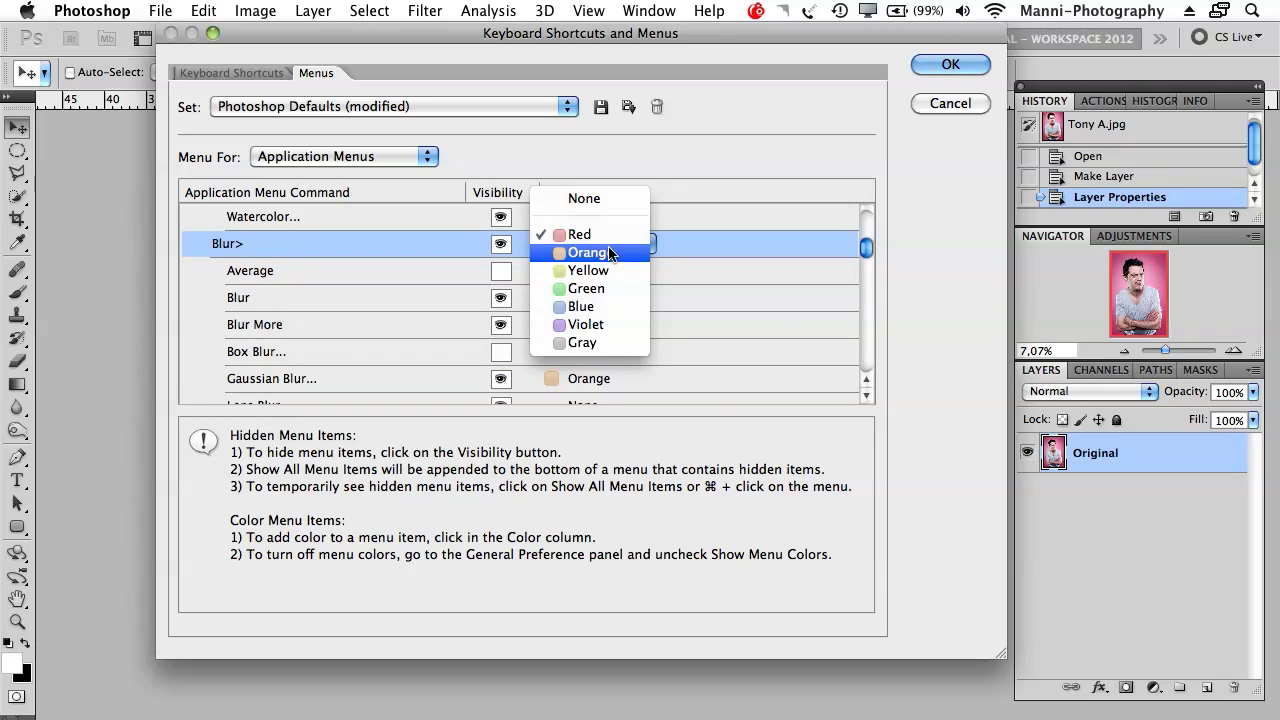
left_click(615, 258)
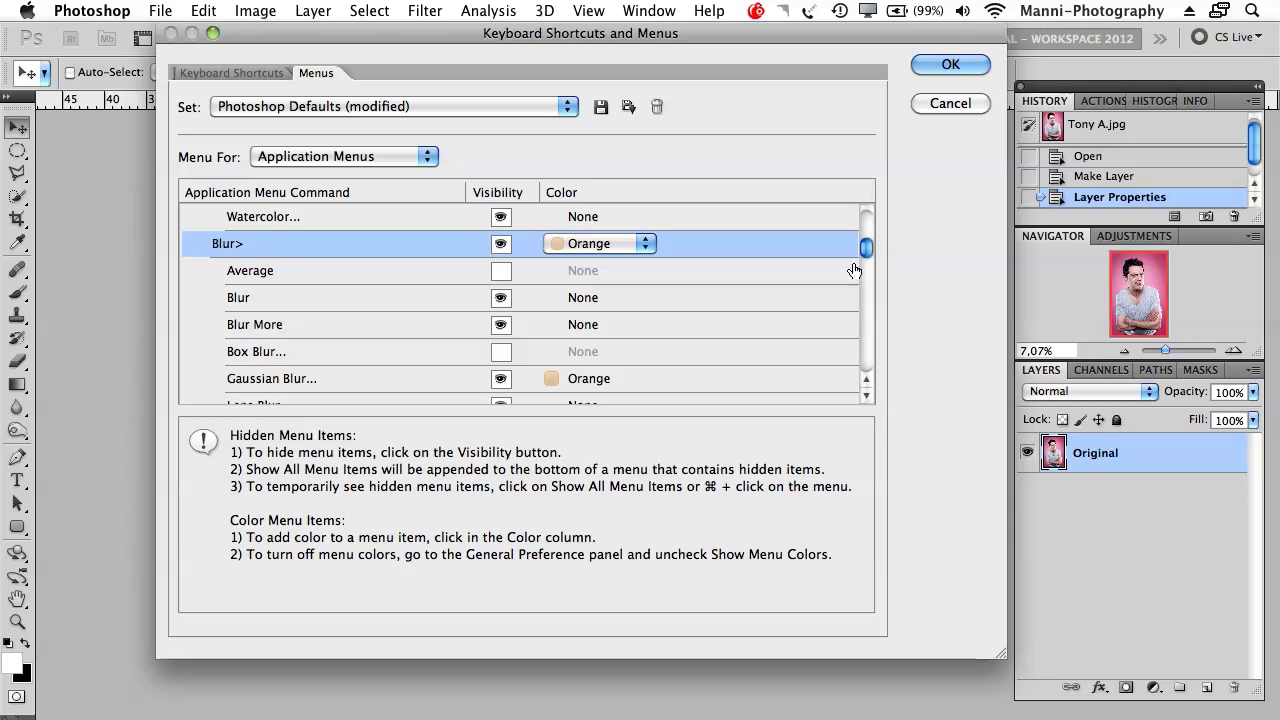
Colour the Gaussian Blur entry Blue
scroll(868, 248, "down", 2)
scroll(862, 252, "up", 1)
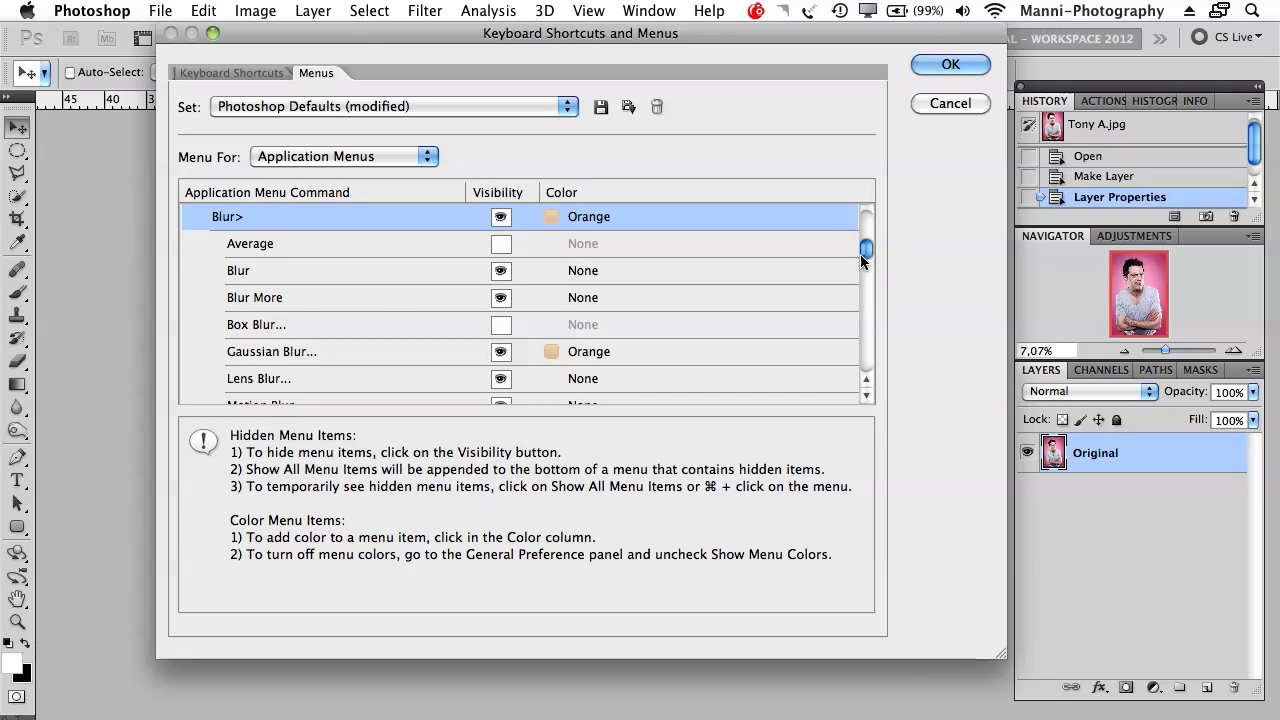
left_click(580, 352)
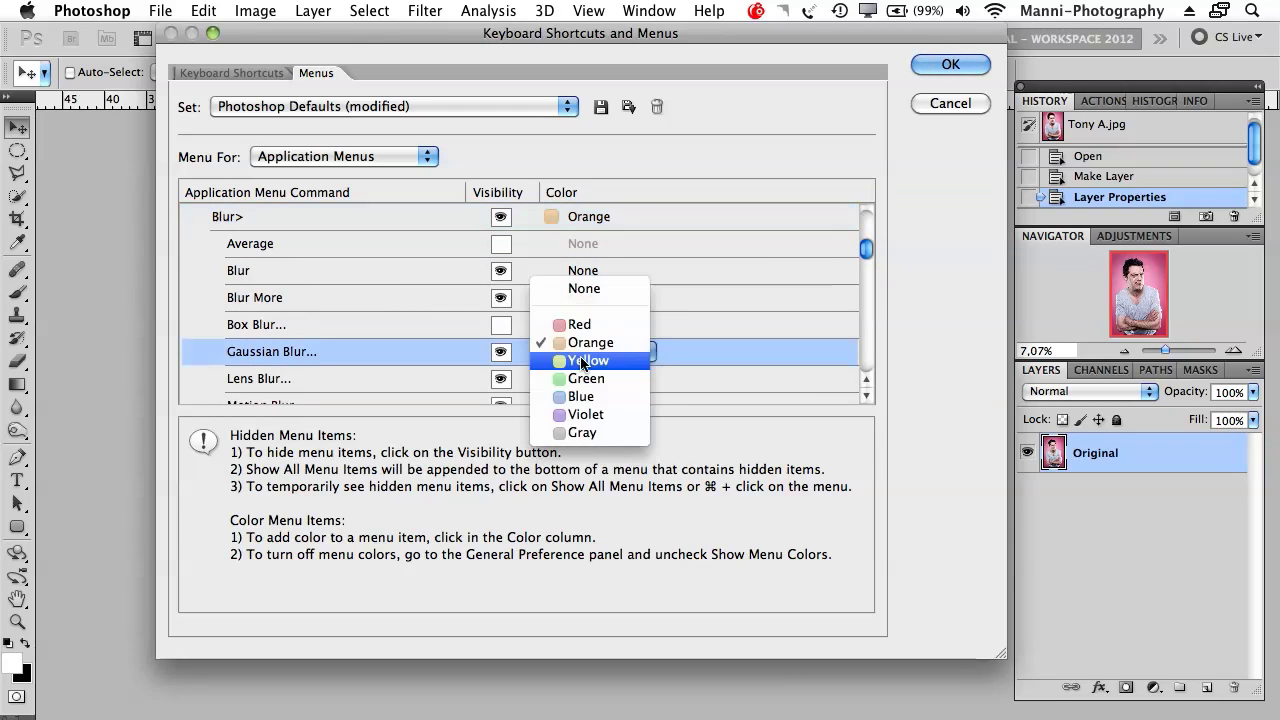
left_click(610, 397)
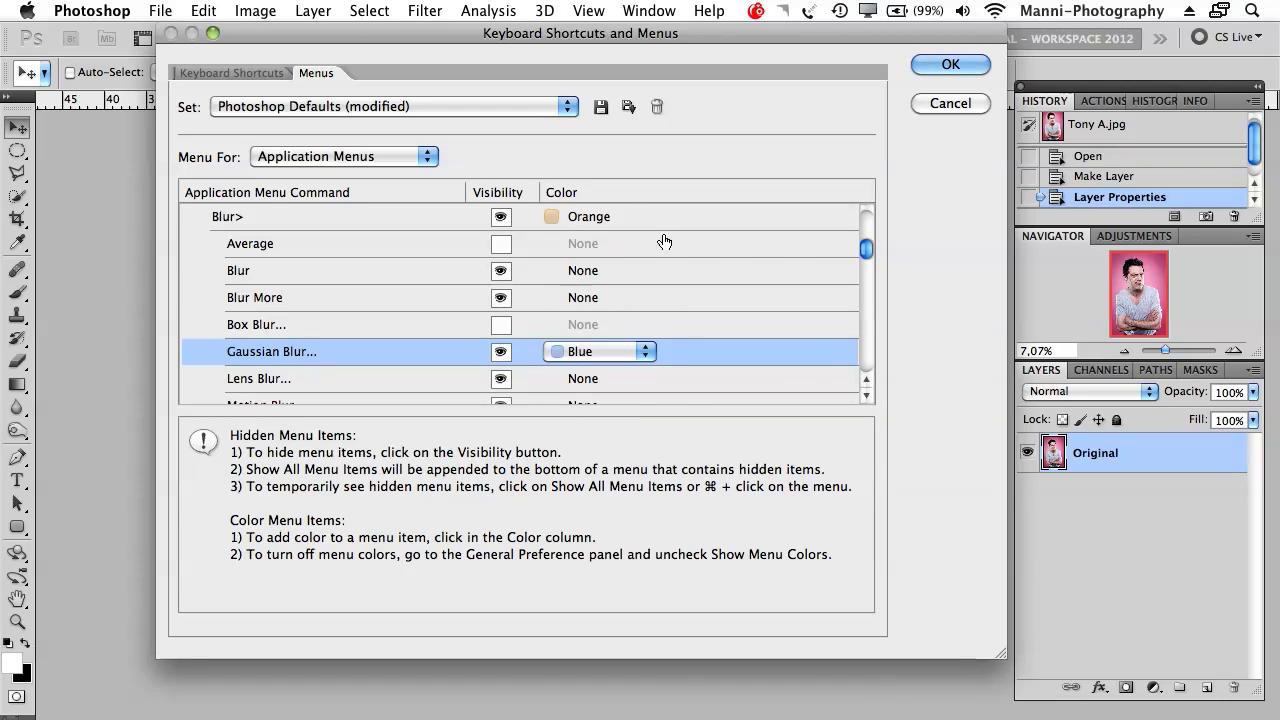
Toggle Pixelate's visibility on, off and on again, then confirm the dialog with OK
left_click_drag(866, 248, 868, 285)
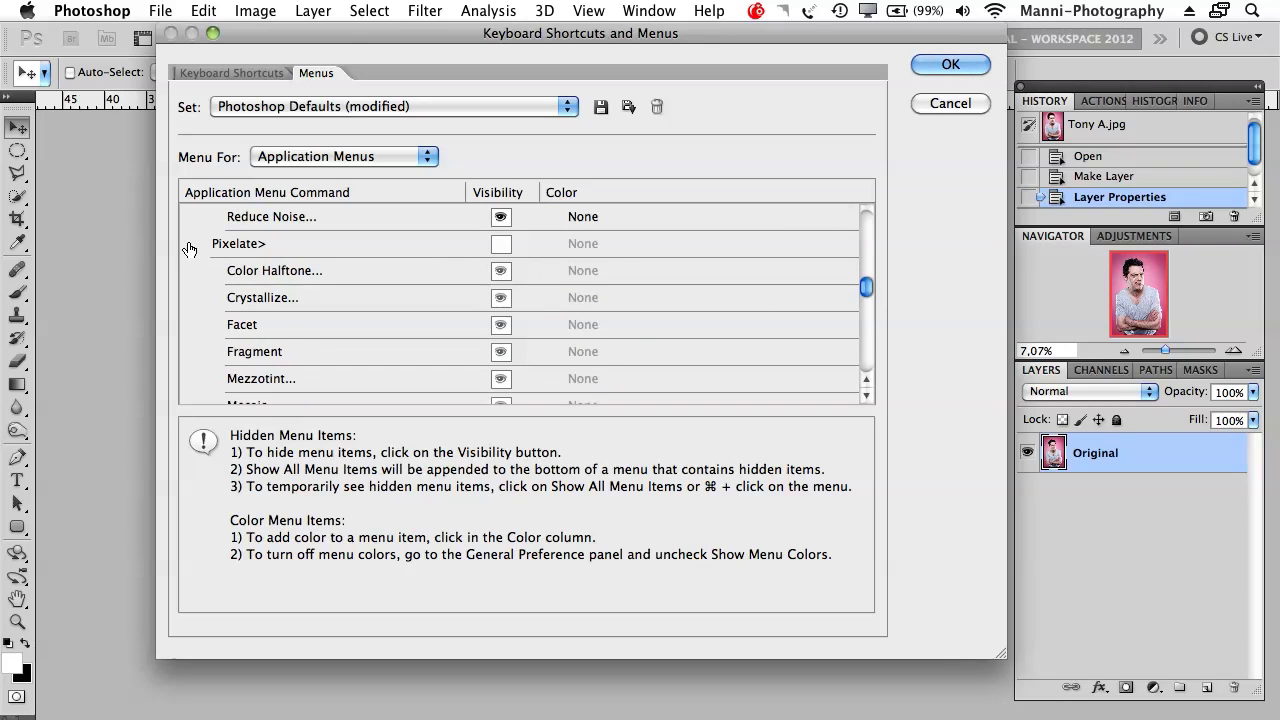
left_click(501, 246)
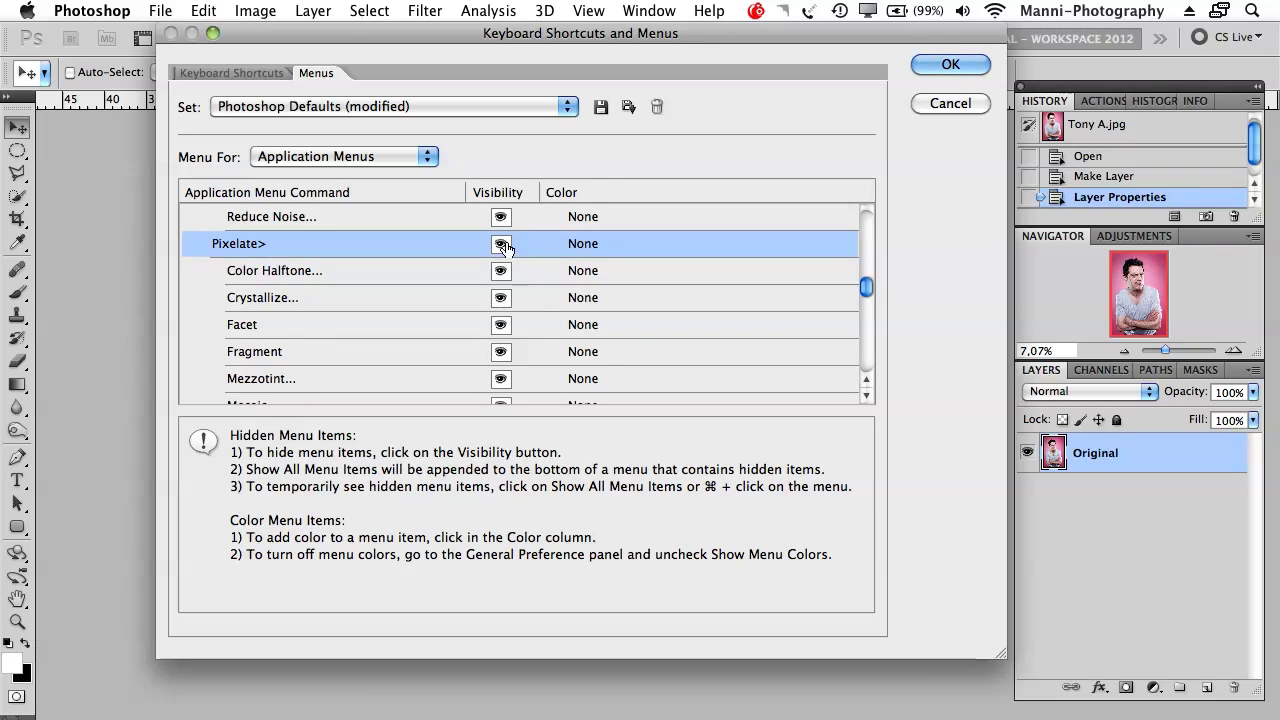
left_click(501, 245)
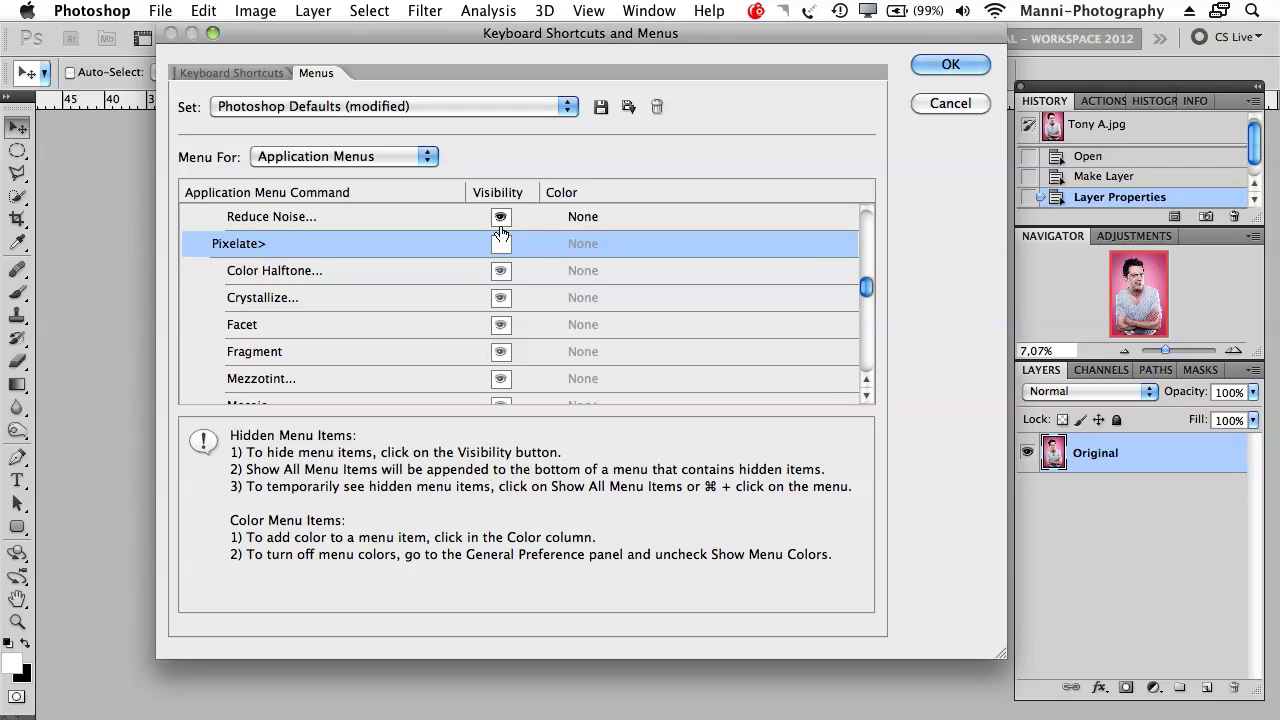
left_click(501, 244)
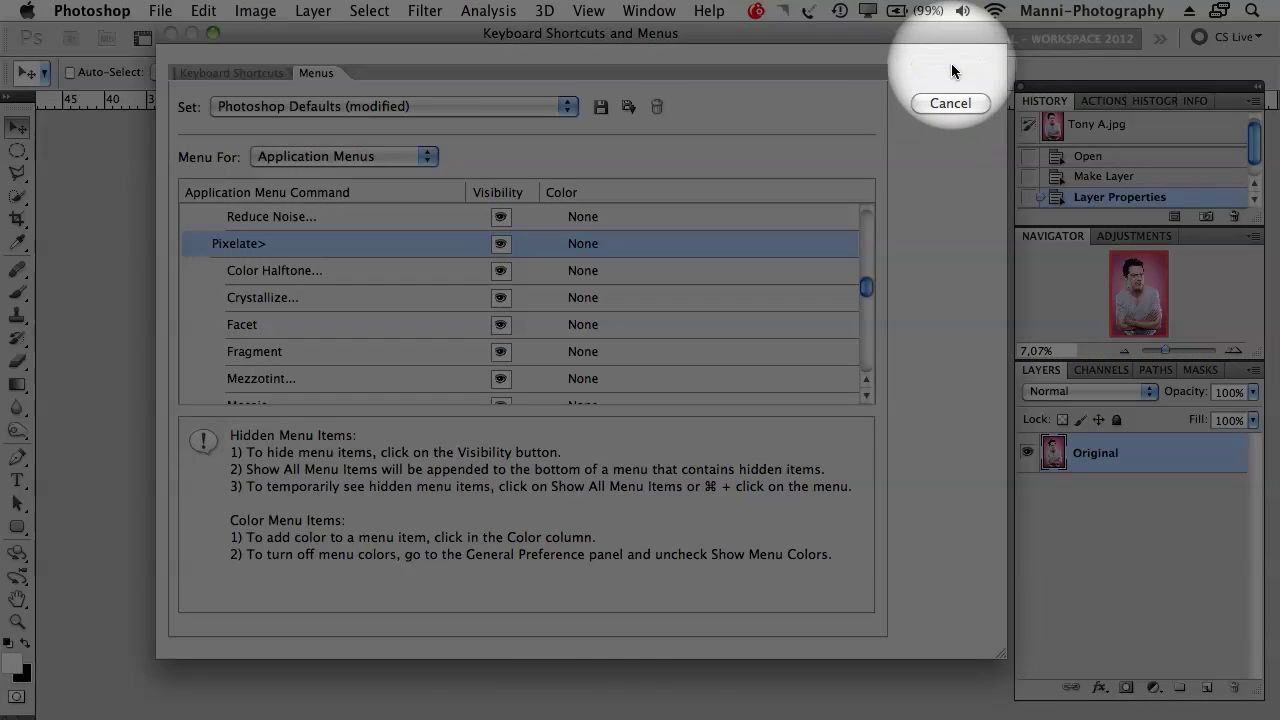
left_click(951, 69)
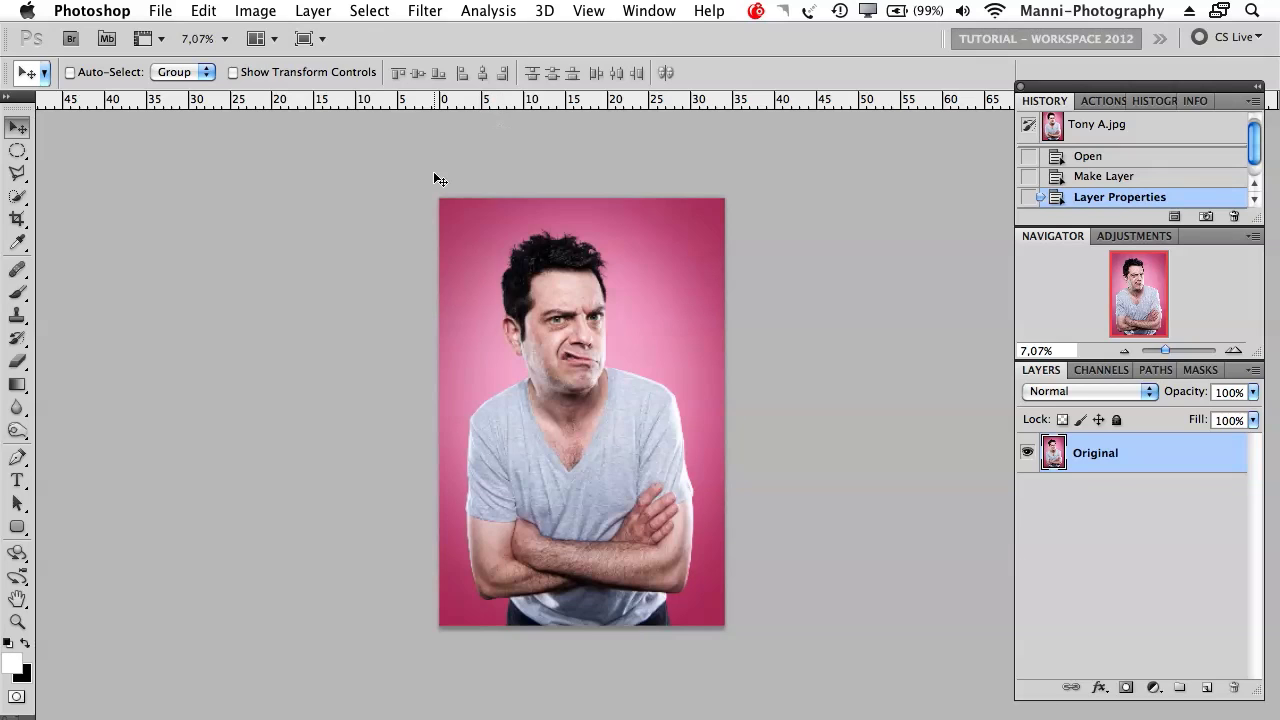
Check the Filter menu's Blur and Pixelate submenus for the new colours, then close it
left_click(426, 22)
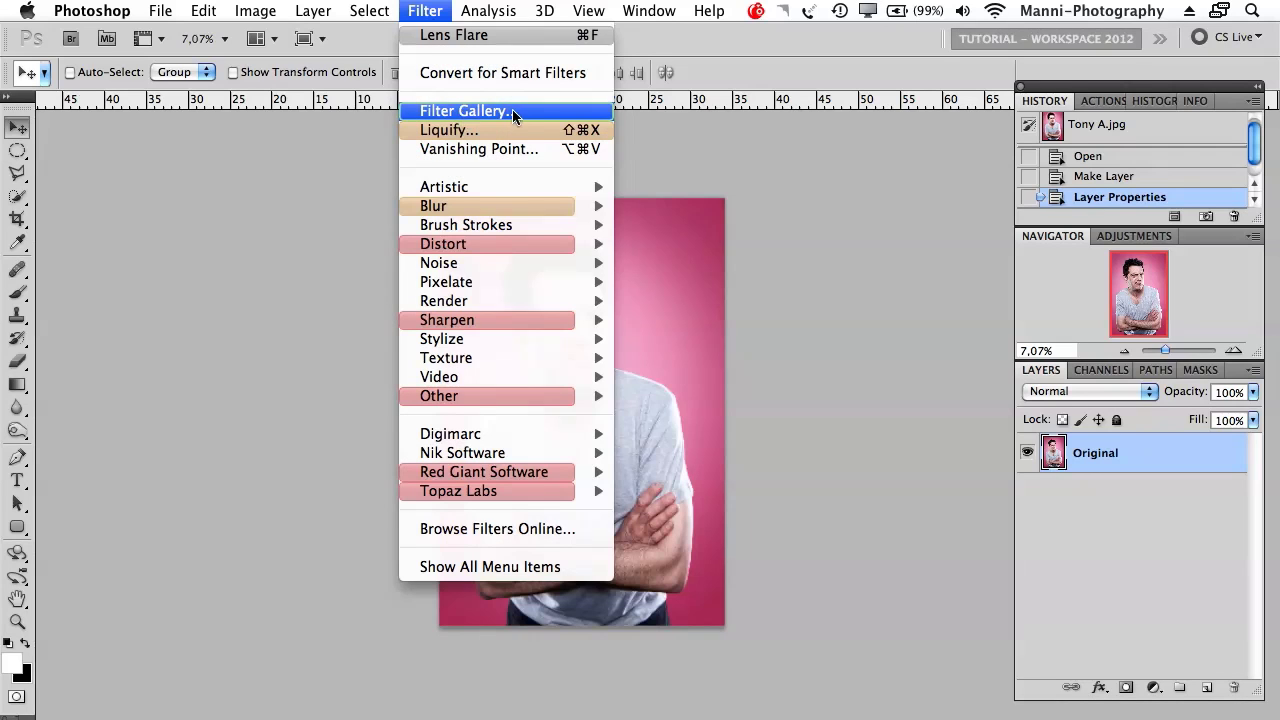
mouse_move(497, 205)
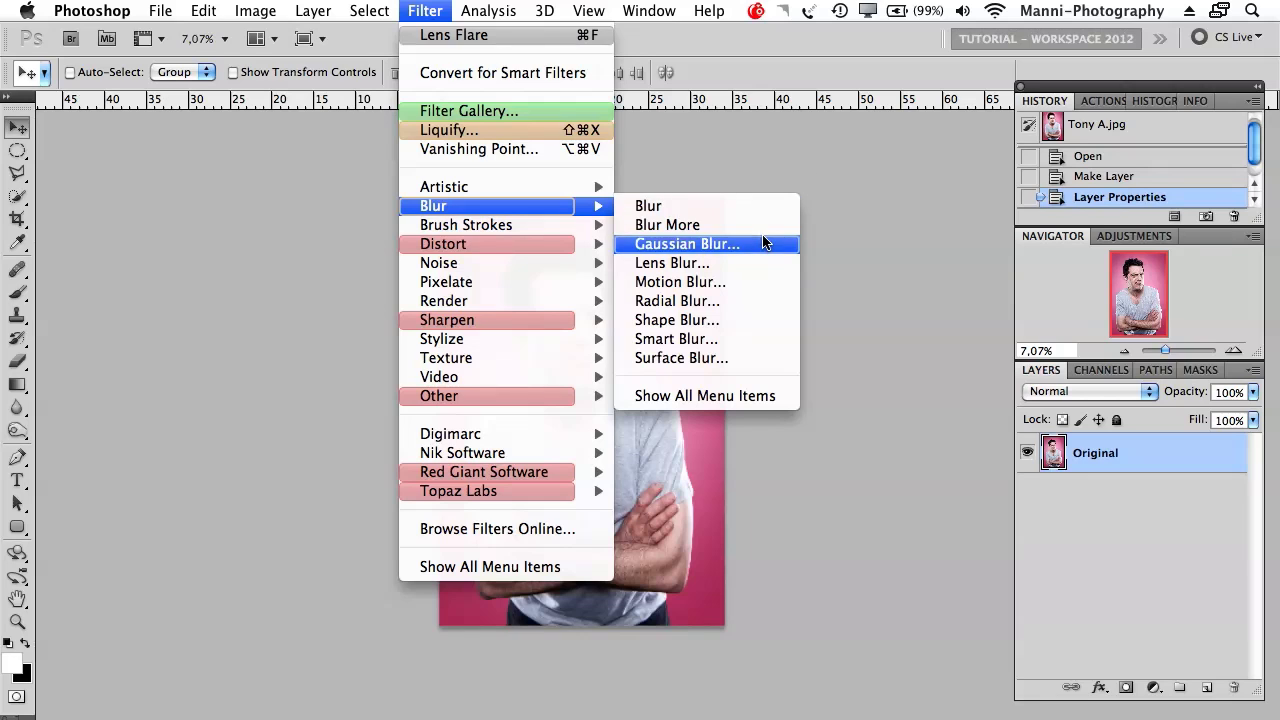
left_click(745, 168)
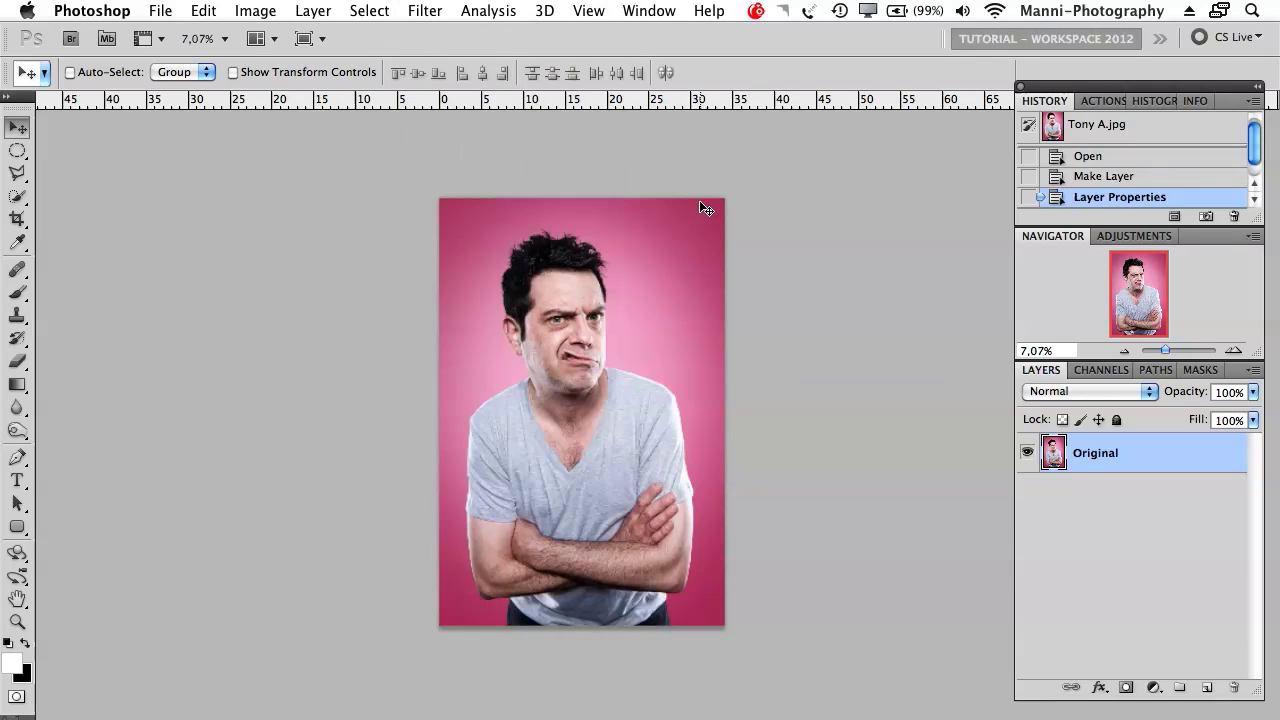
left_click(425, 10)
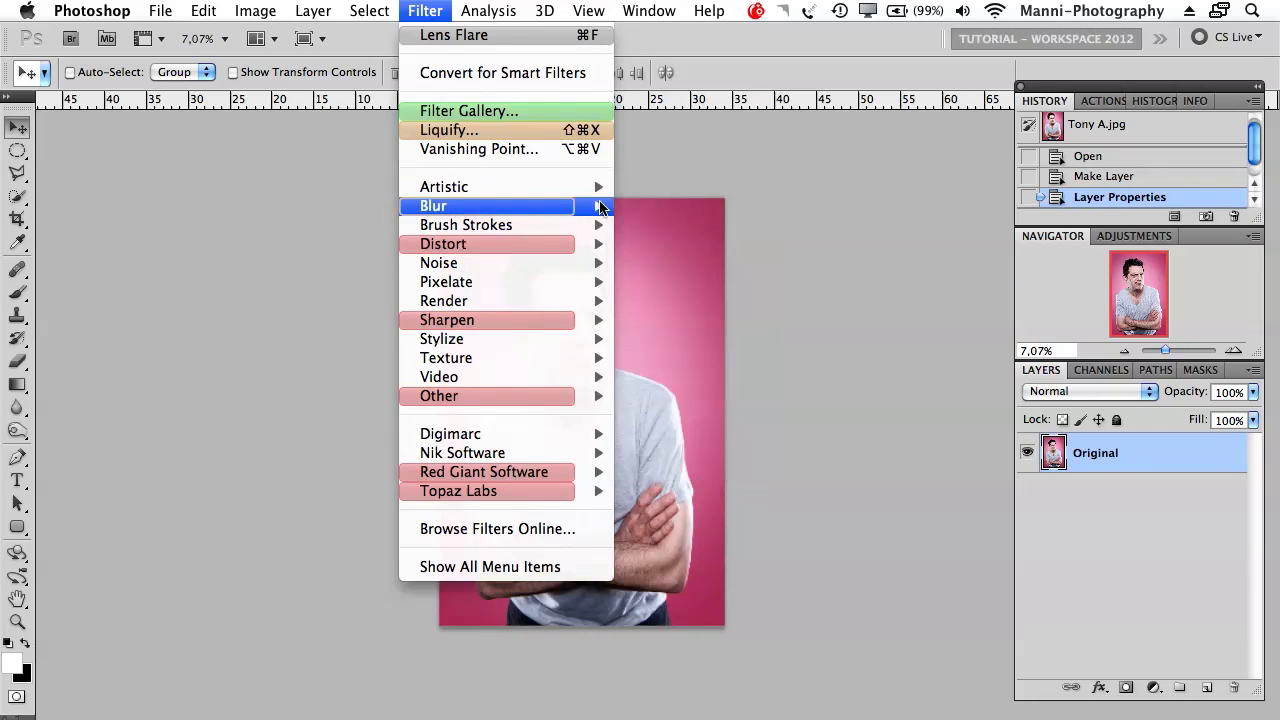
mouse_move(601, 207)
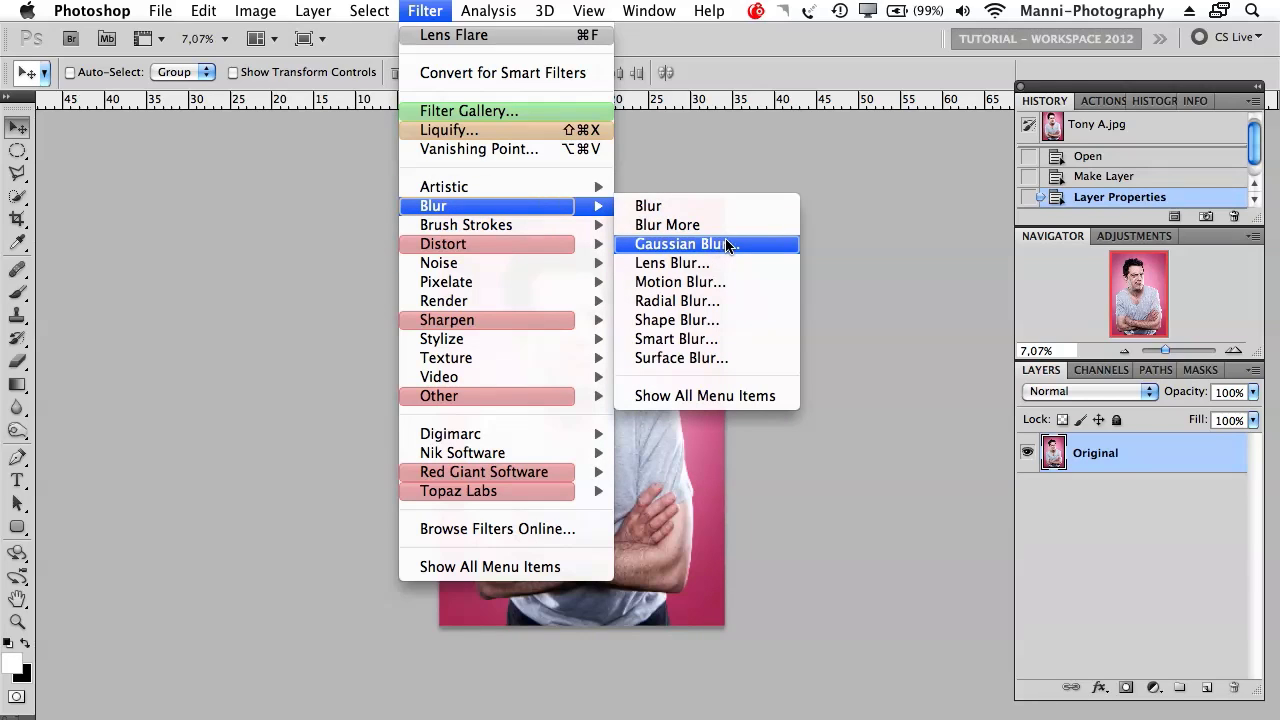
mouse_move(450, 285)
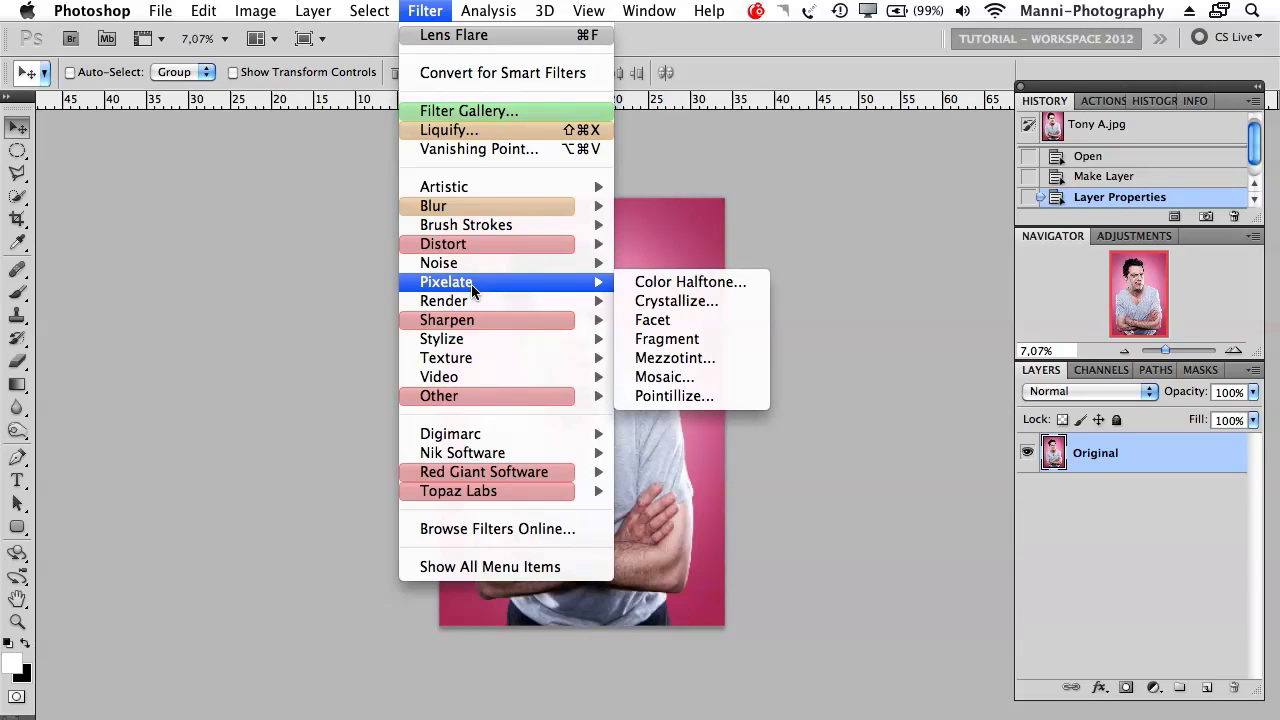
left_click(339, 237)
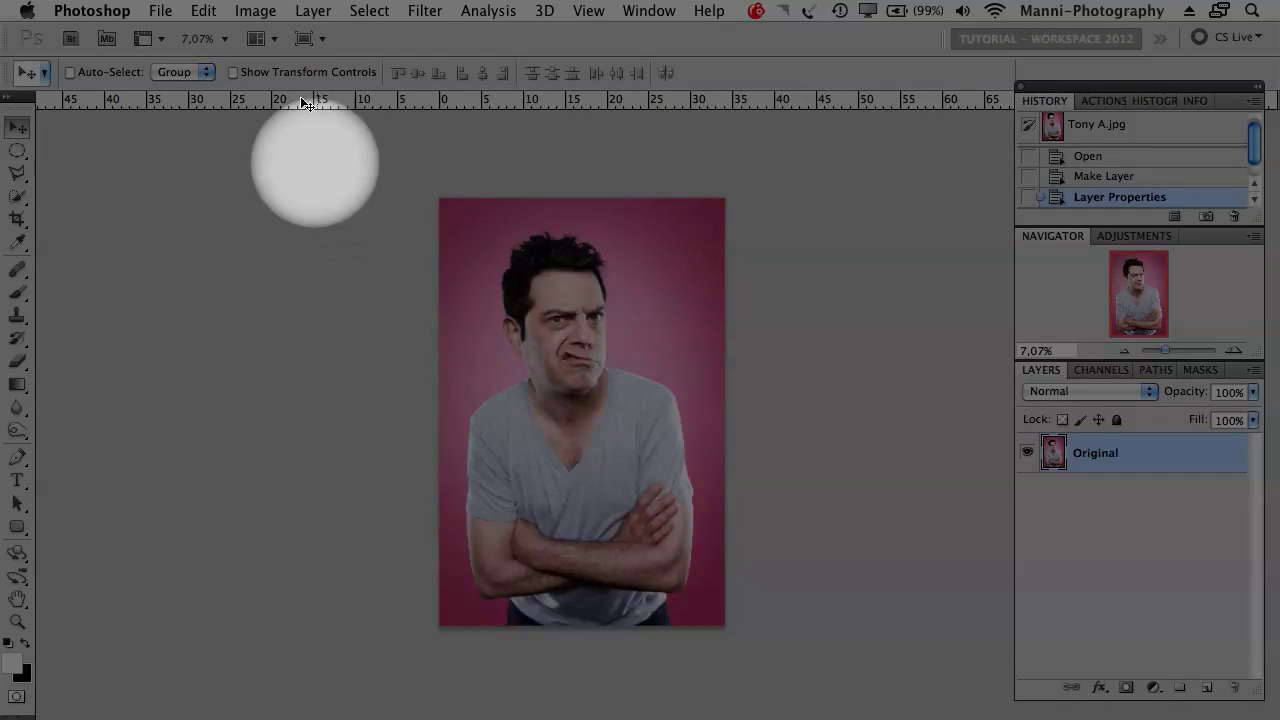
Reopen Edit > Menus, hide the Pixelate submenu under Filter, apply with OK, and check the Filter menu
left_click(203, 10)
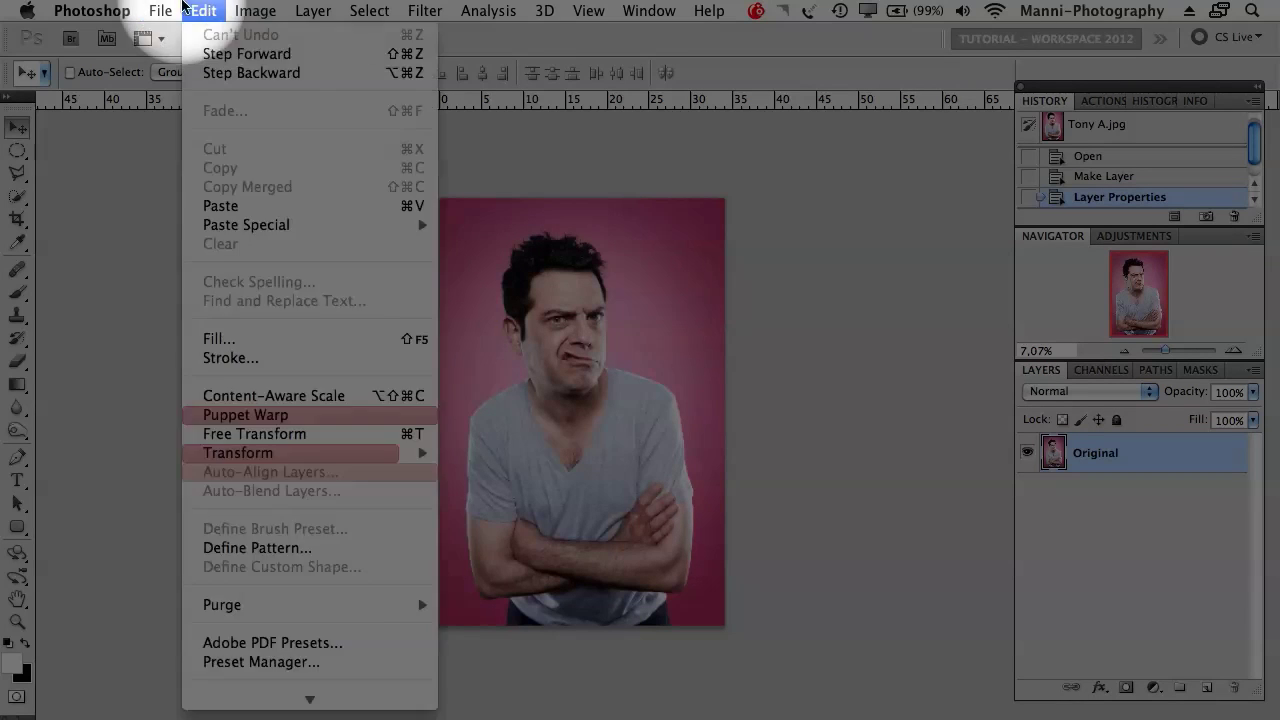
mouse_move(203, 10)
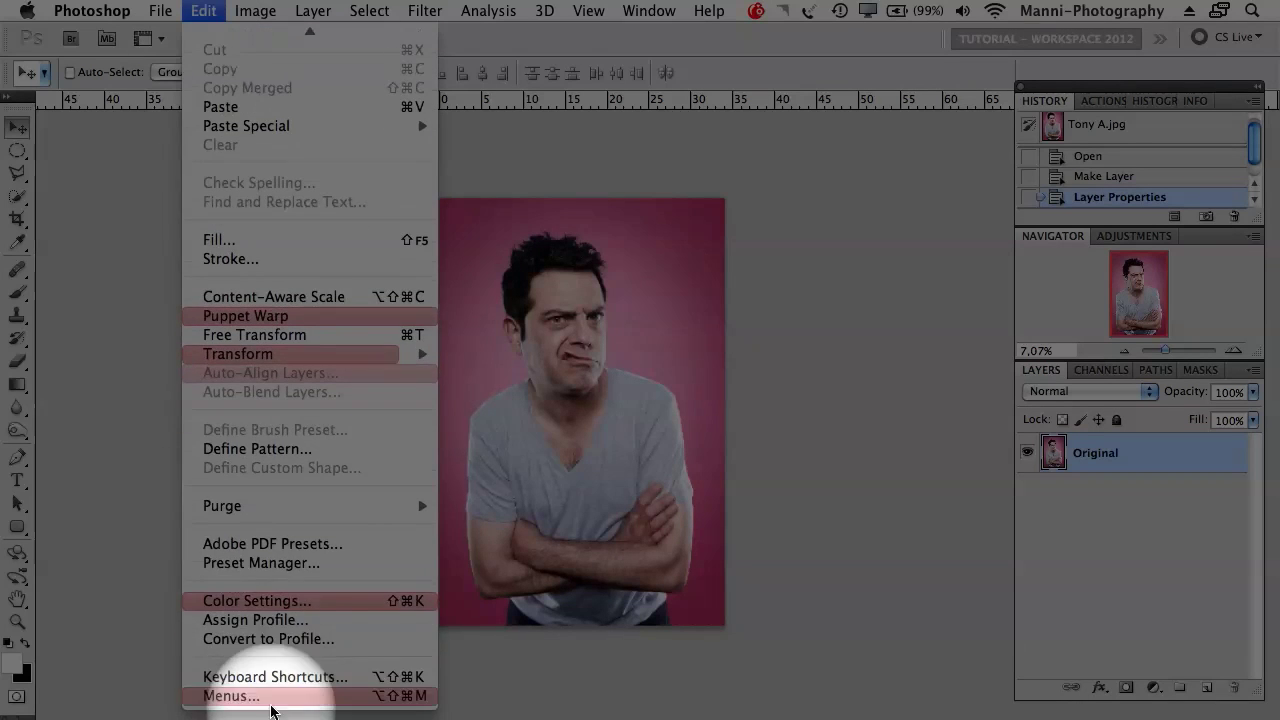
left_click(267, 697)
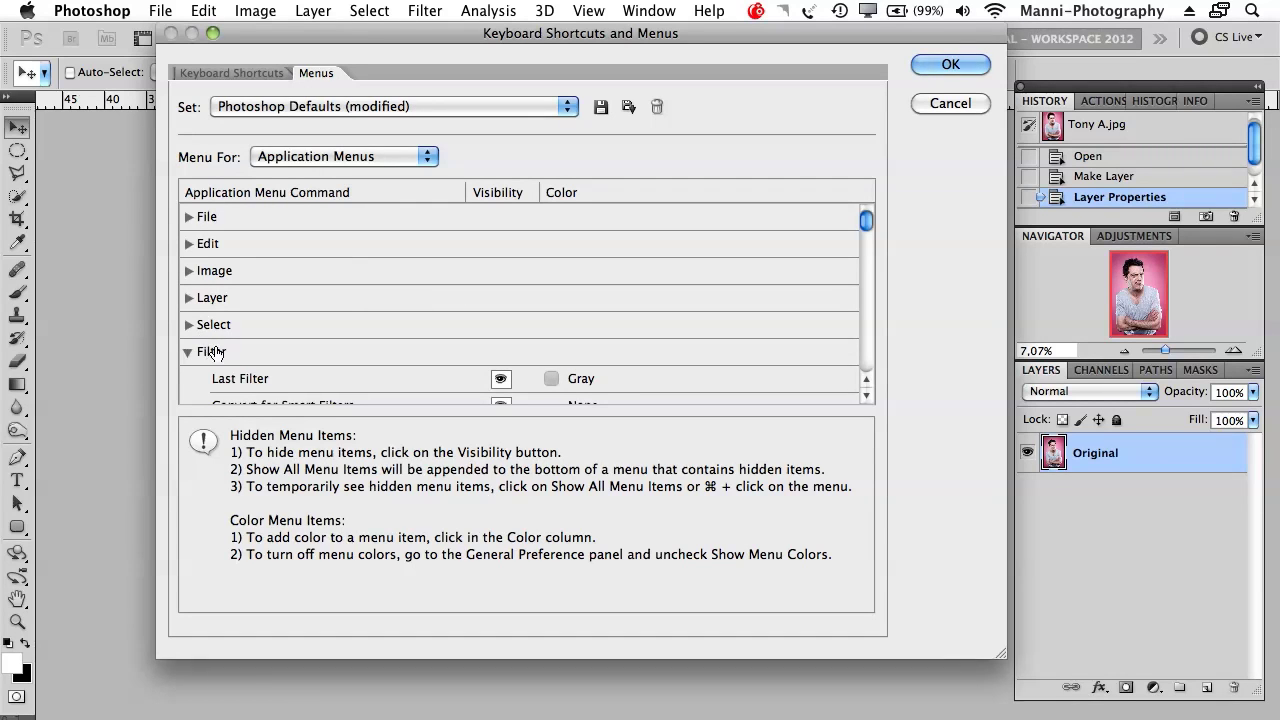
left_click(212, 351)
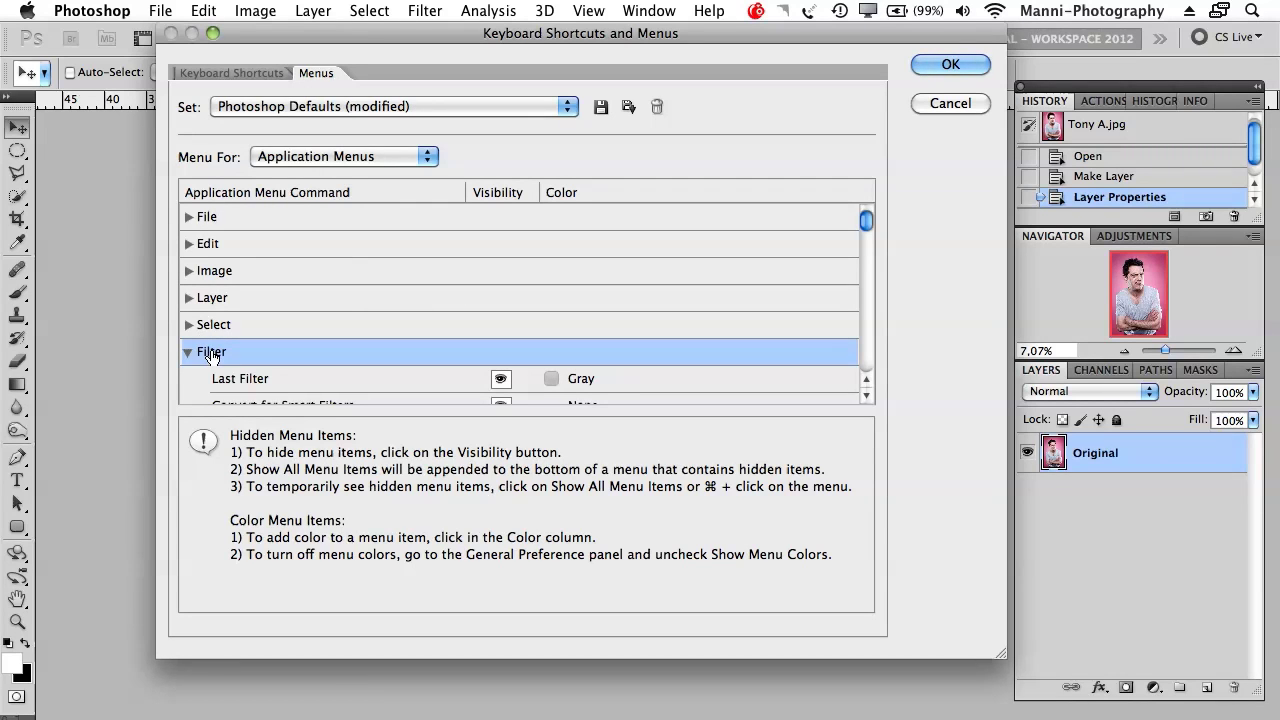
scroll(863, 234, "down", 3)
left_click_drag(863, 234, 864, 290)
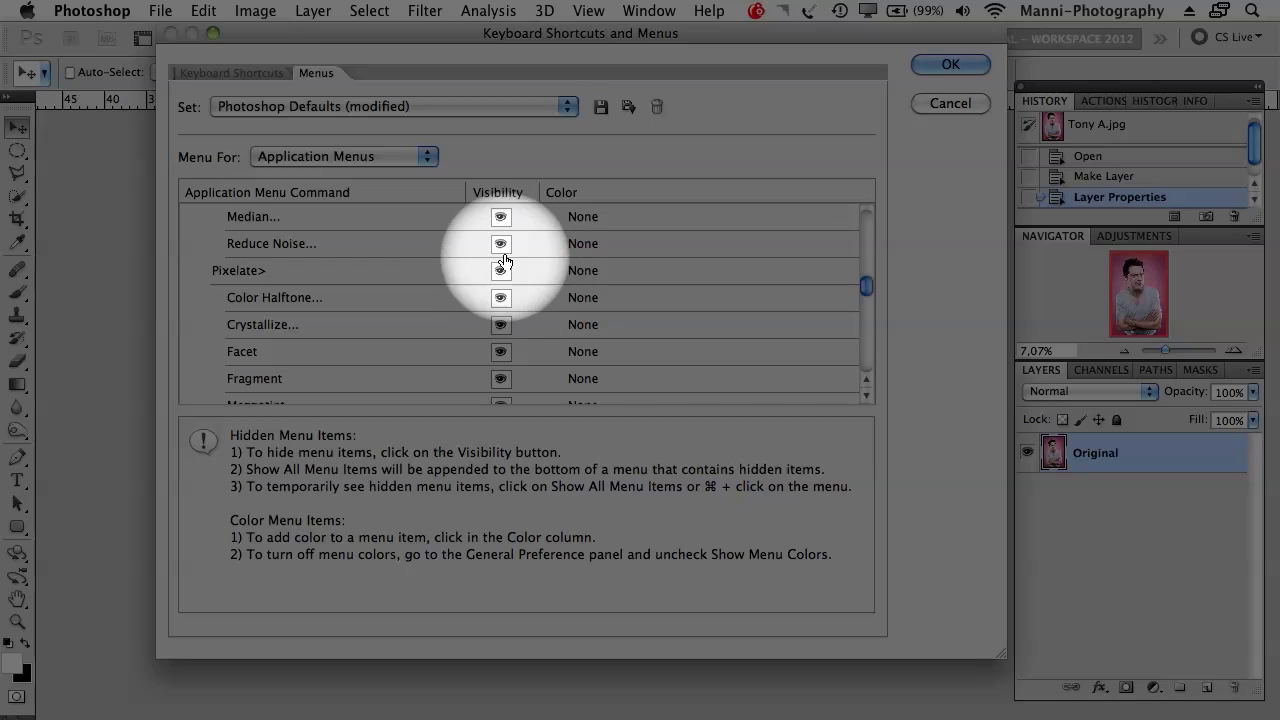
left_click(501, 271)
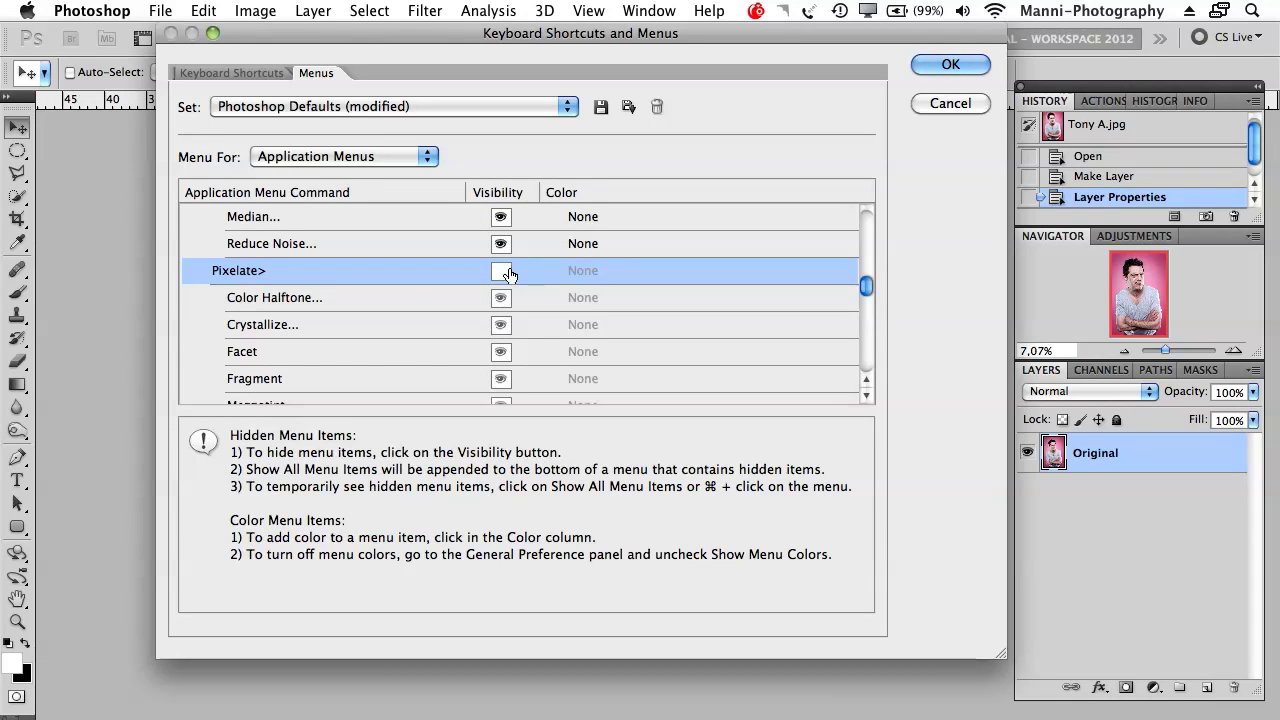
left_click(960, 66)
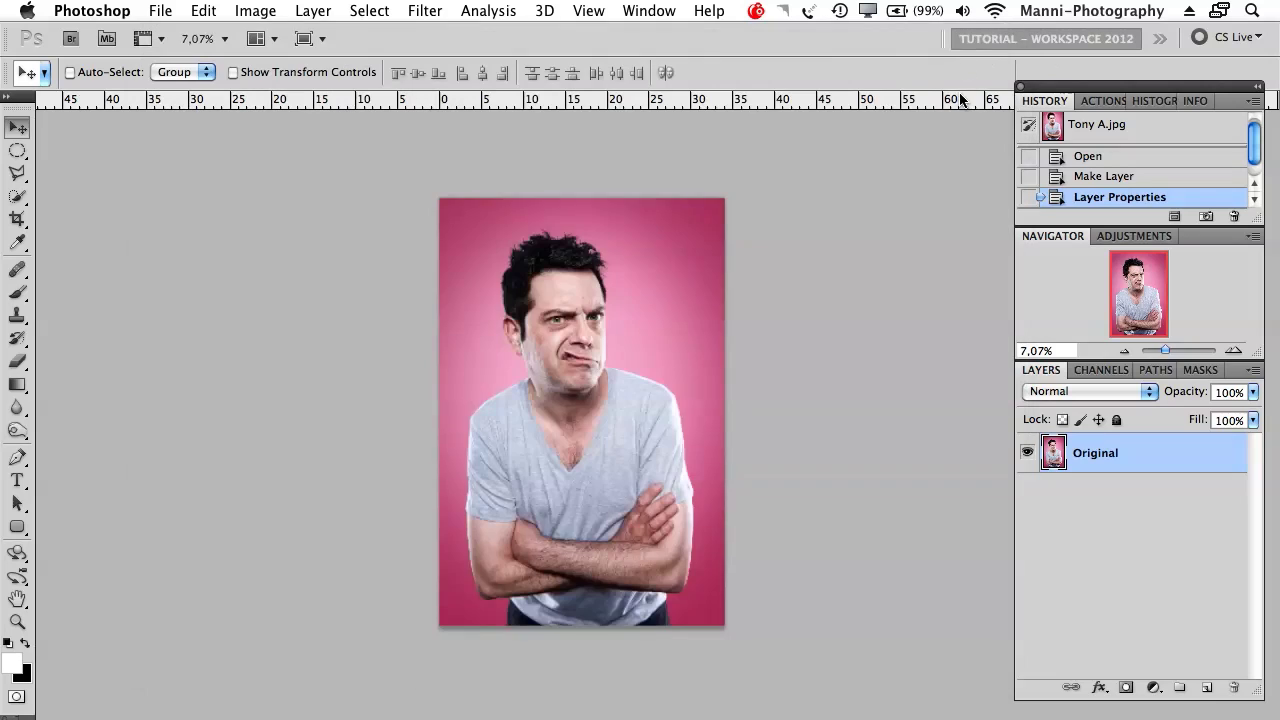
left_click(426, 10)
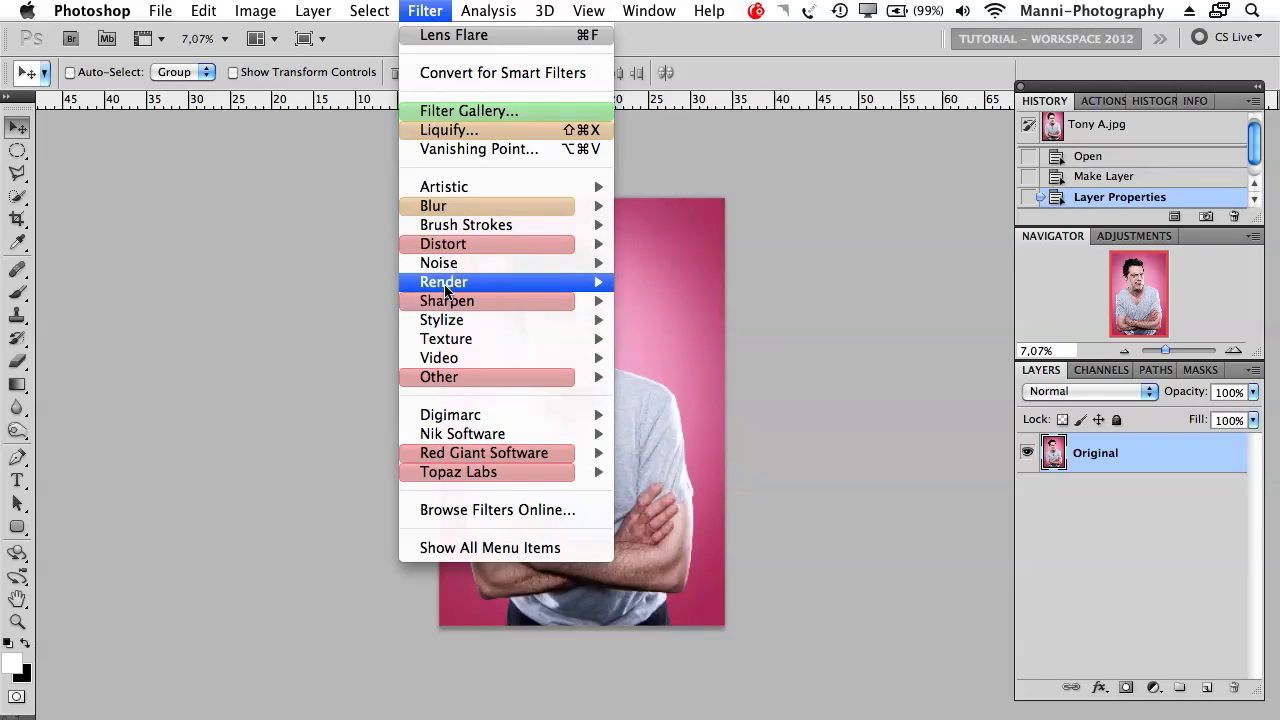
mouse_move(447, 326)
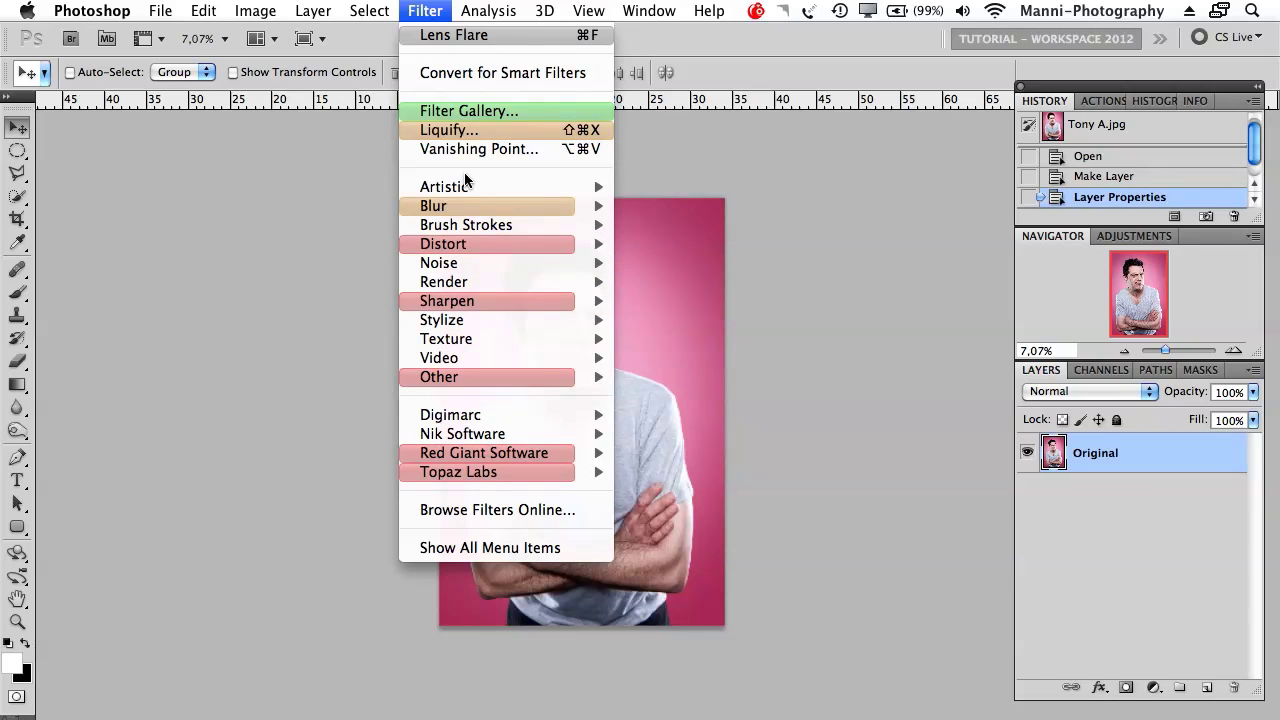
left_click(303, 247)
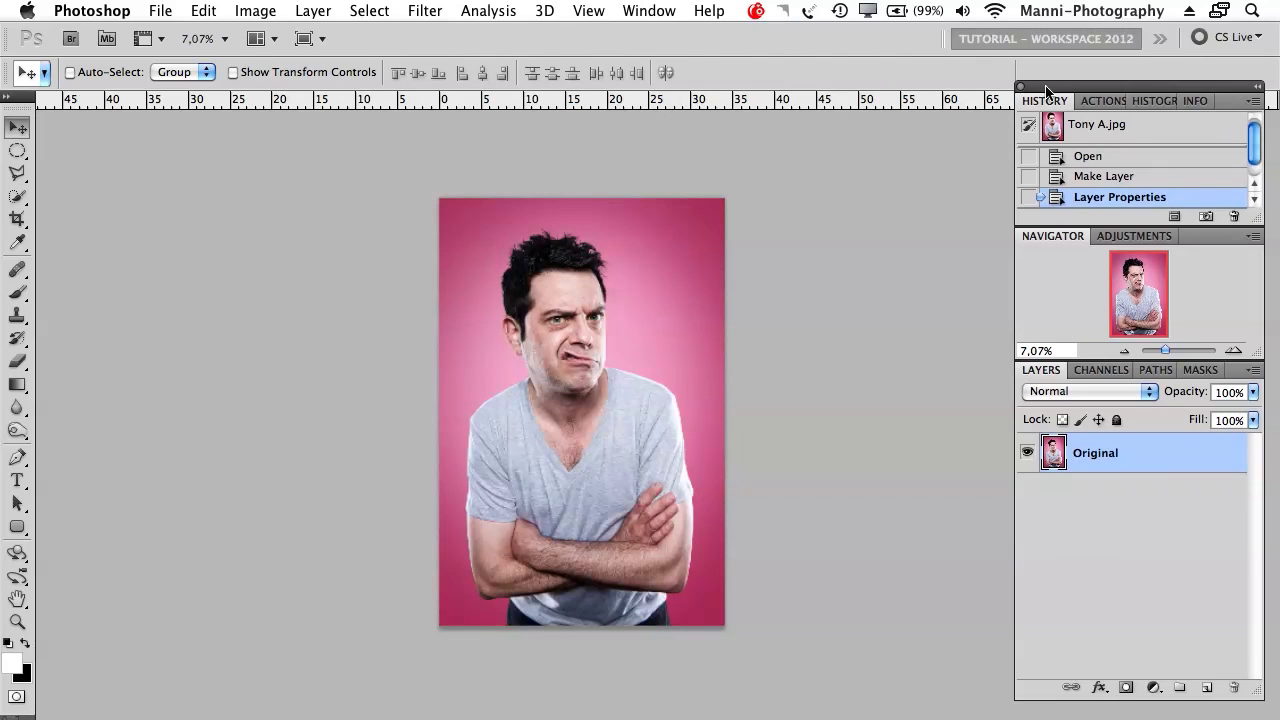
left_click_drag(1023, 88, 463, 52)
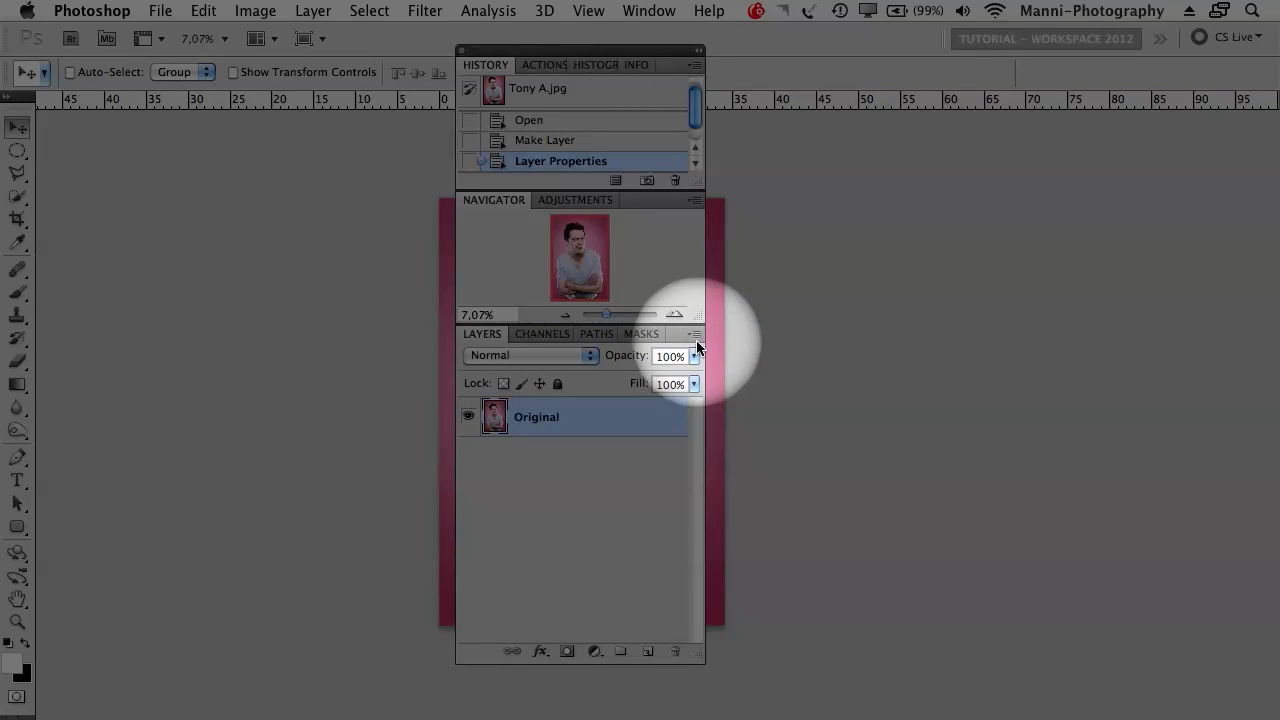
View the Layers panel flyout, redock the panel group, and reopen Edit > Menus
left_click(693, 334)
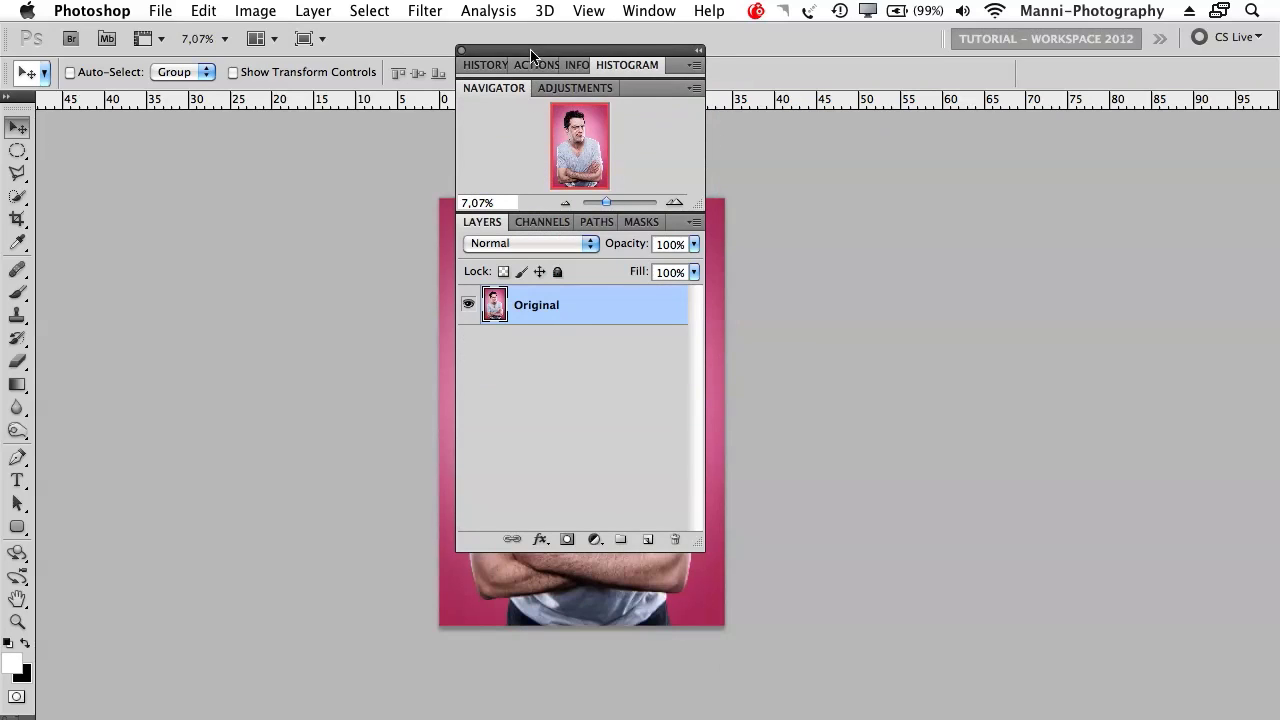
left_click_drag(523, 50, 1078, 117)
left_click(204, 10)
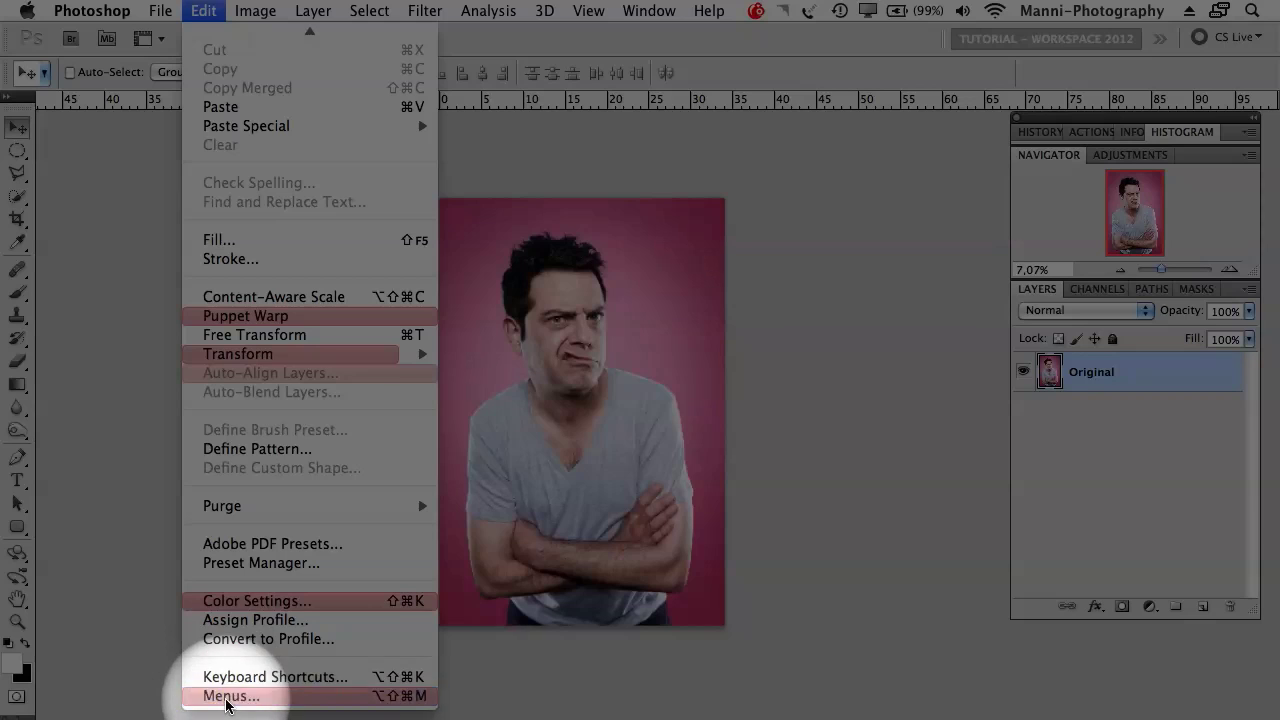
left_click(240, 692)
Switch Menu For to Panel Menus and colour the Layers panel's New Layer command Orange
left_click(384, 158)
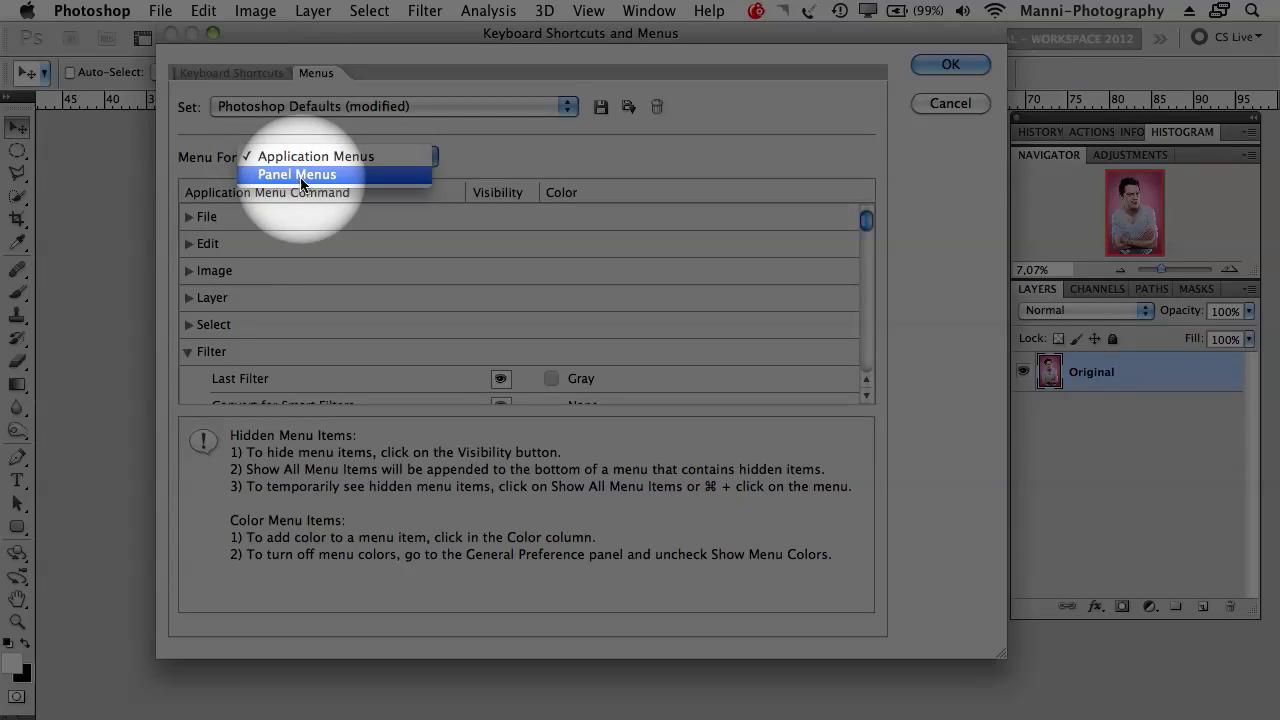
left_click(298, 172)
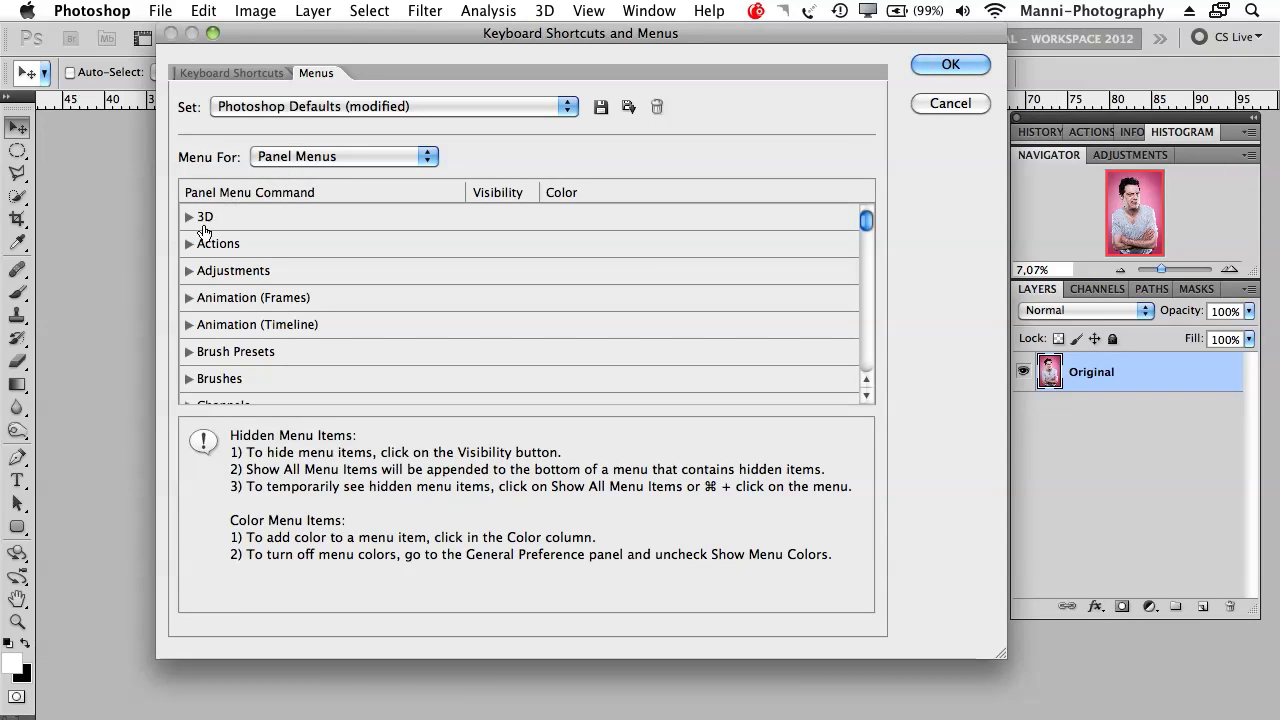
left_click_drag(863, 219, 863, 258)
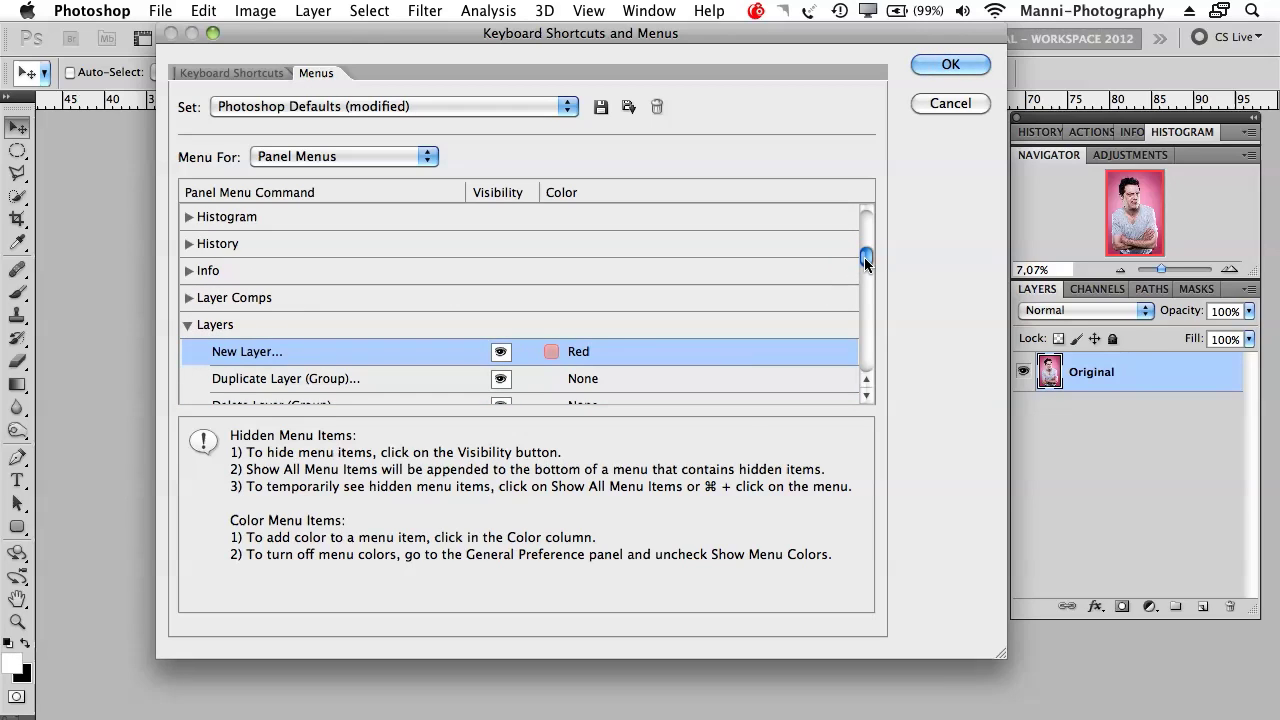
scroll(864, 262, "down", 3)
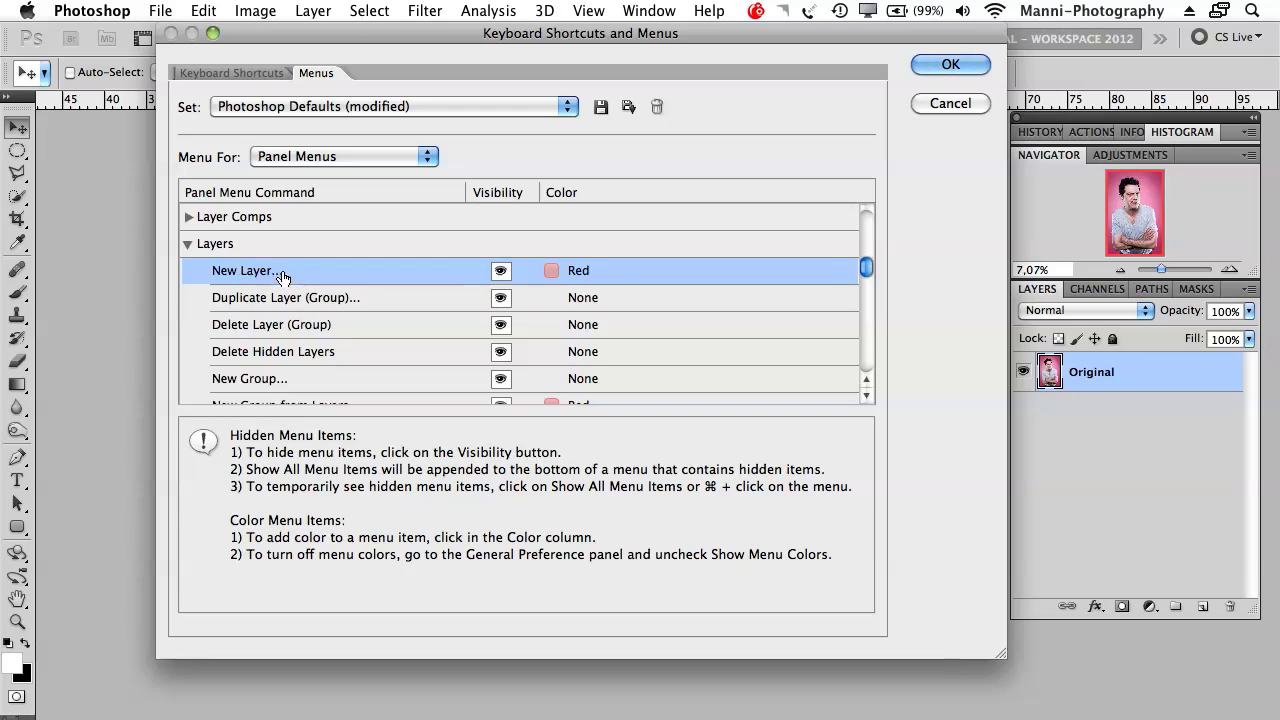
left_click(591, 268)
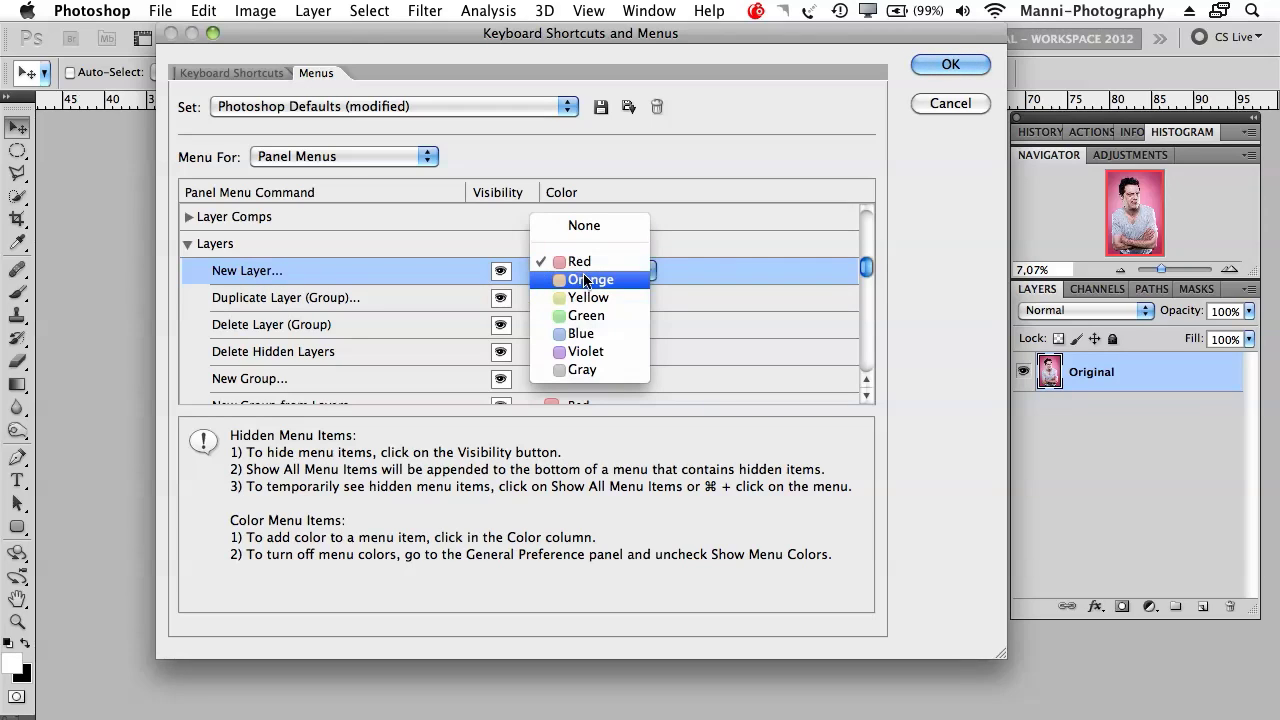
left_click(590, 280)
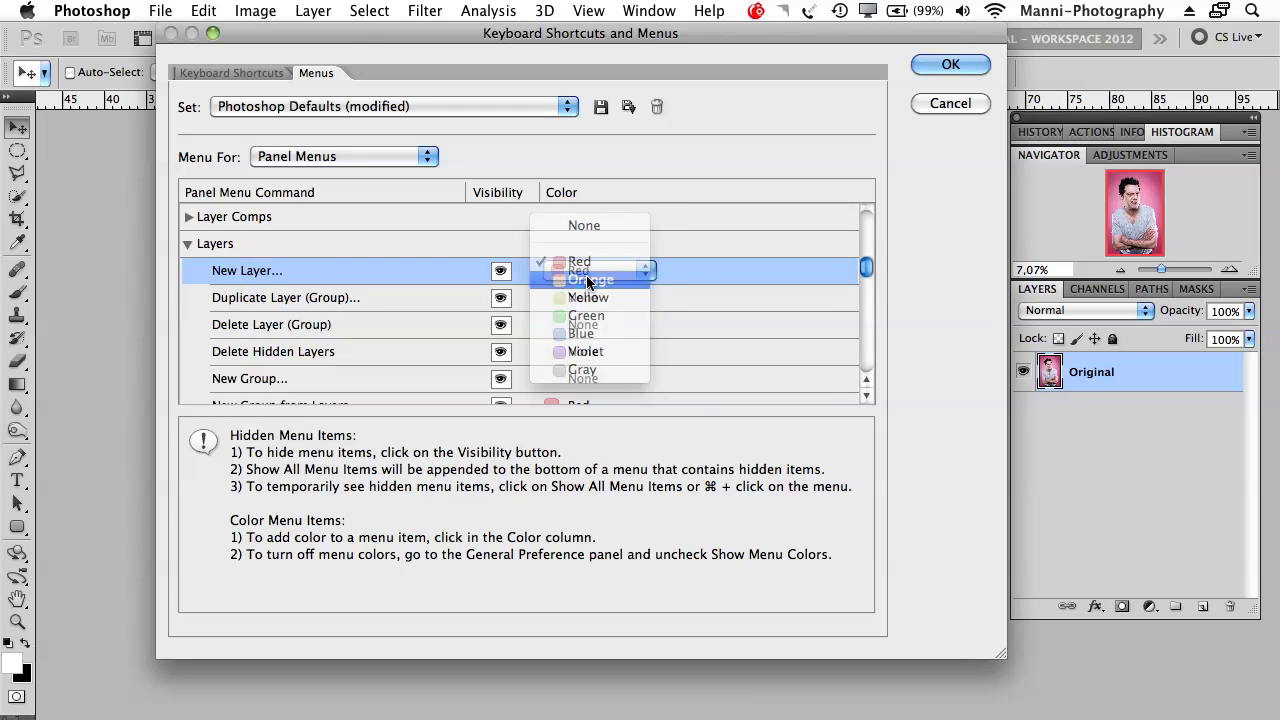
Colour Convert to Smart Object Green and apply the changes with OK
scroll(863, 268, "down", 2)
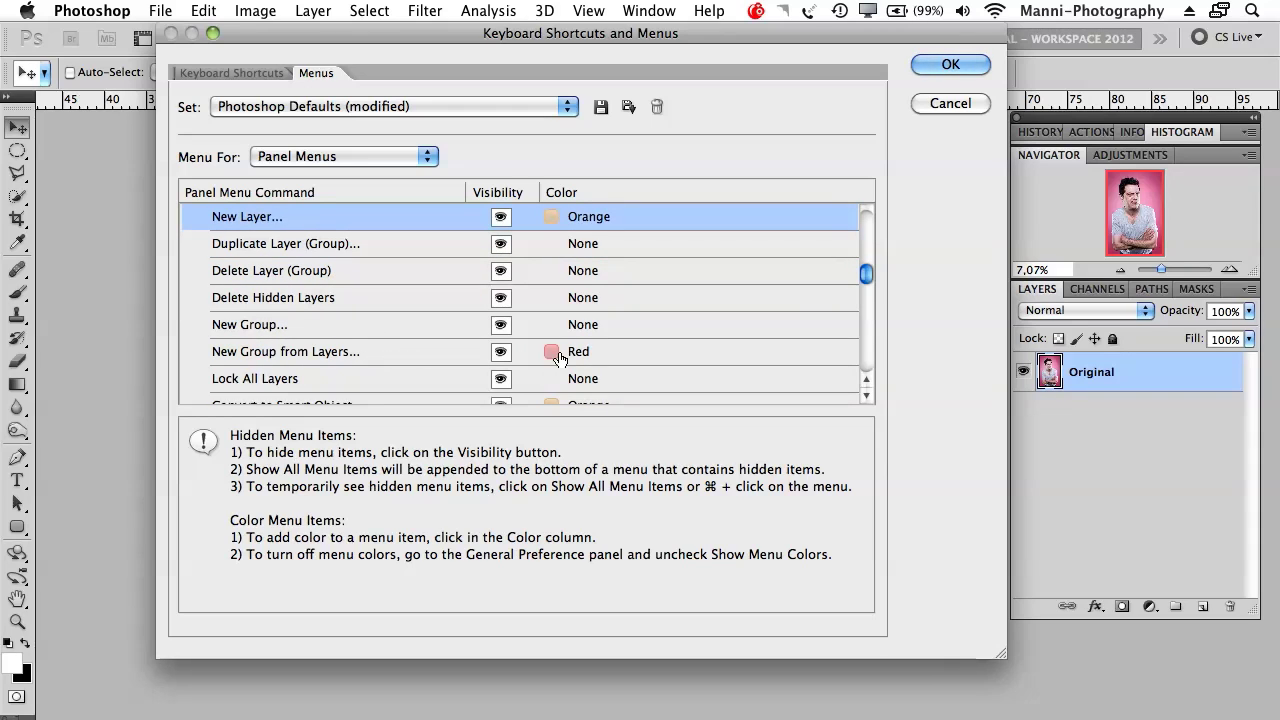
scroll(837, 286, "down", 1)
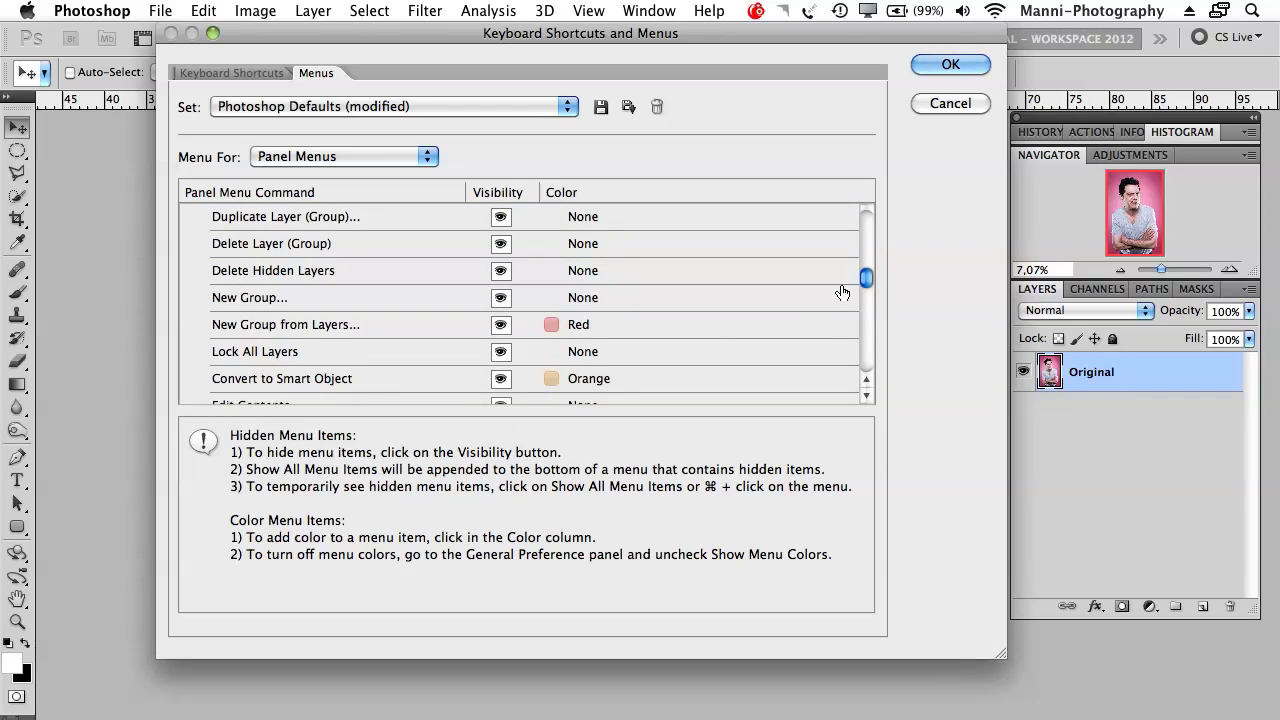
left_click(561, 390)
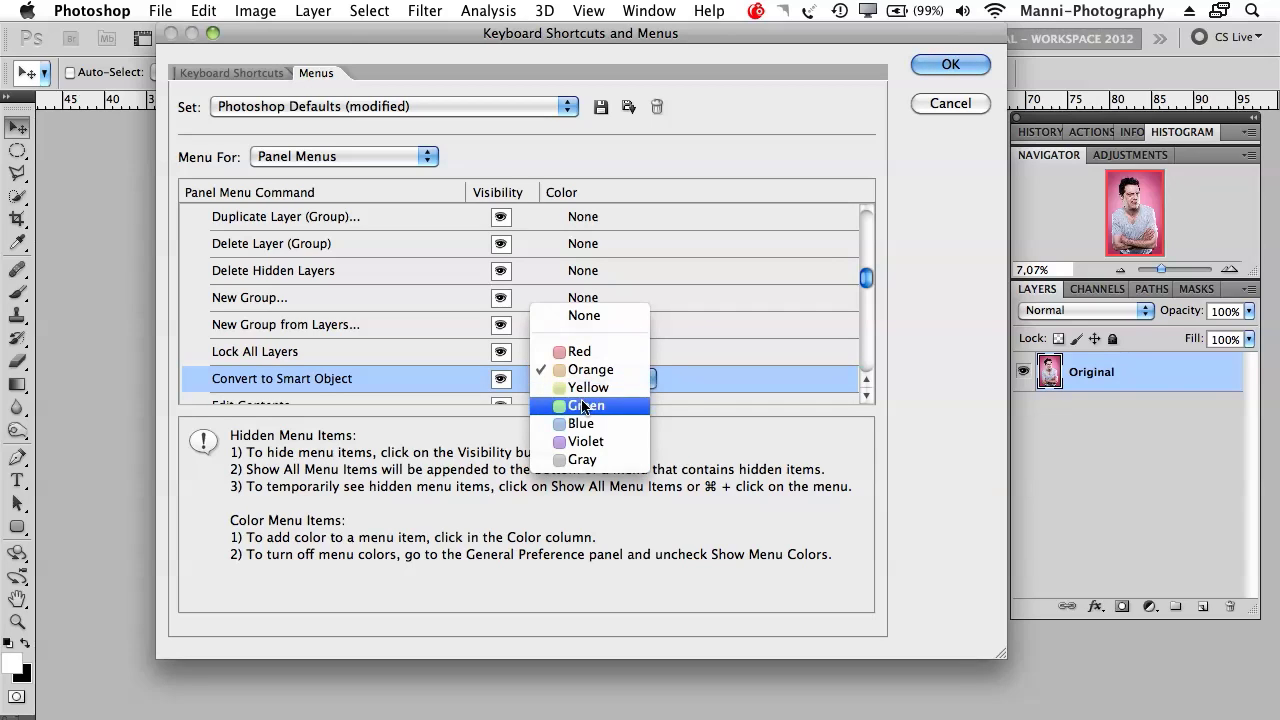
left_click(600, 402)
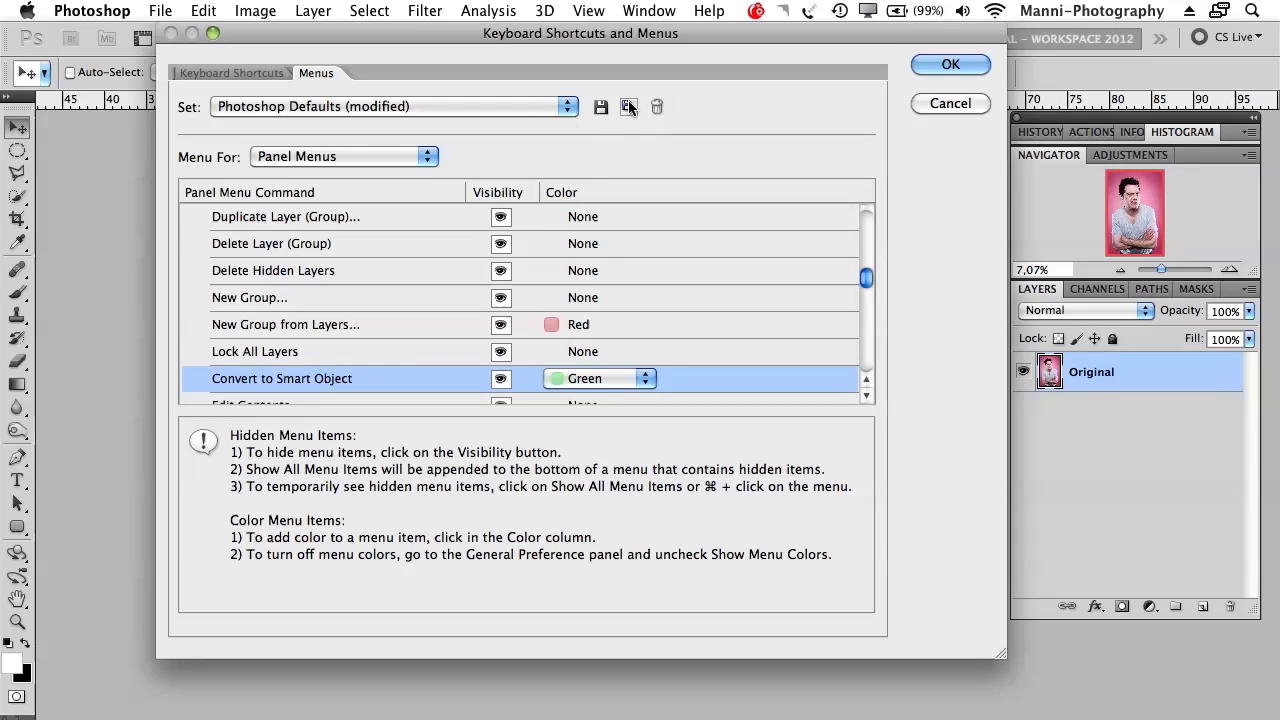
left_click(951, 66)
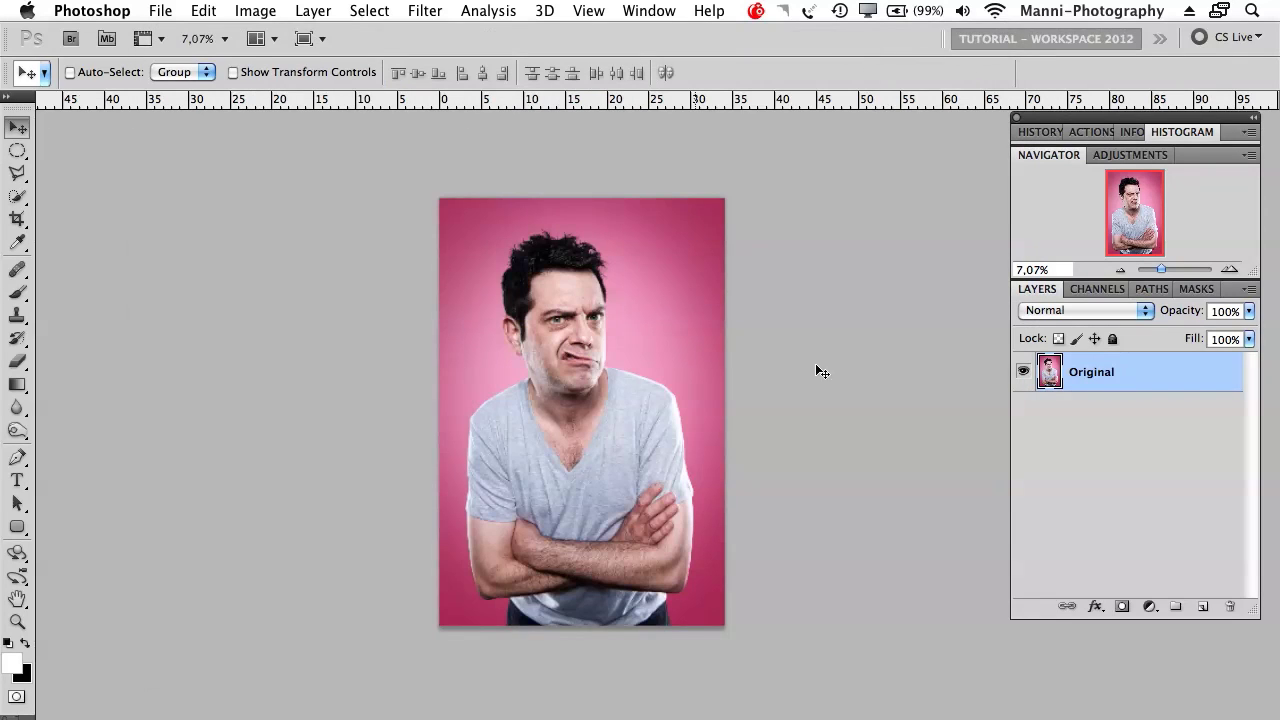
Check the Layers flyout shows New Layer orange, New Group from Layers red, Convert to Smart Object green
left_click(1249, 288)
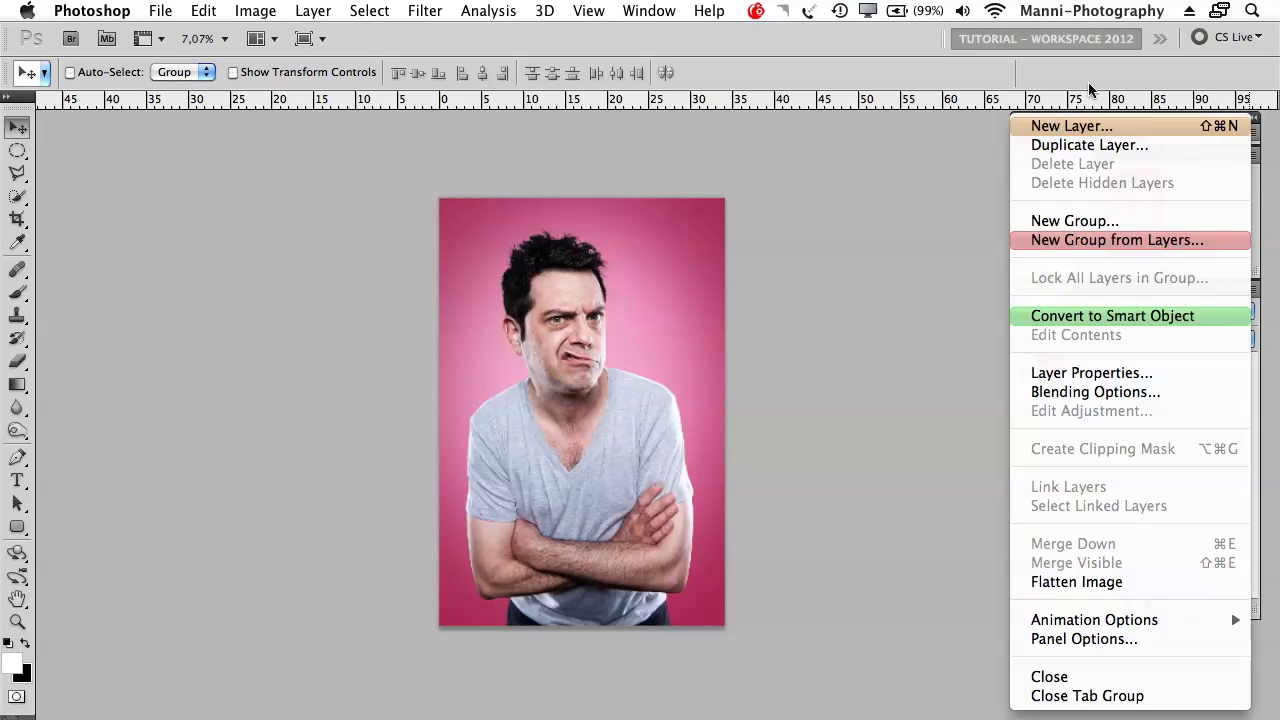
left_click(1110, 316)
left_click_drag(1114, 122, 566, 149)
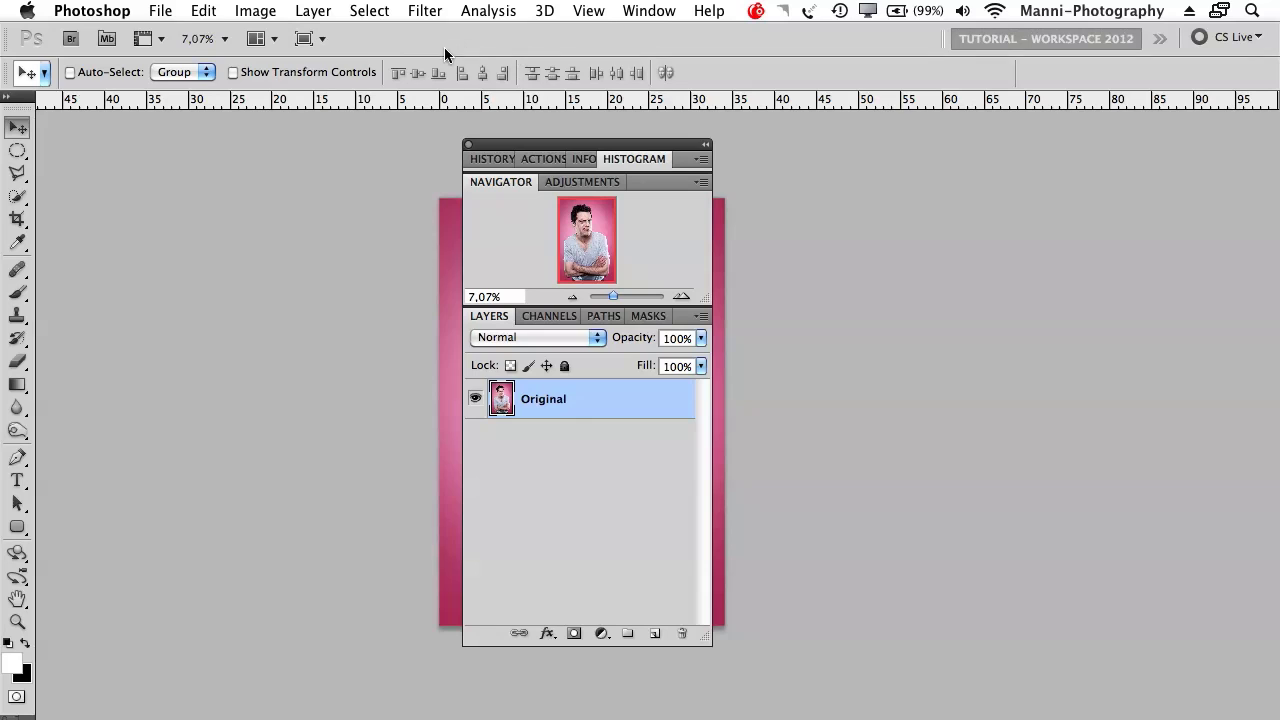
left_click_drag(529, 150, 1098, 118)
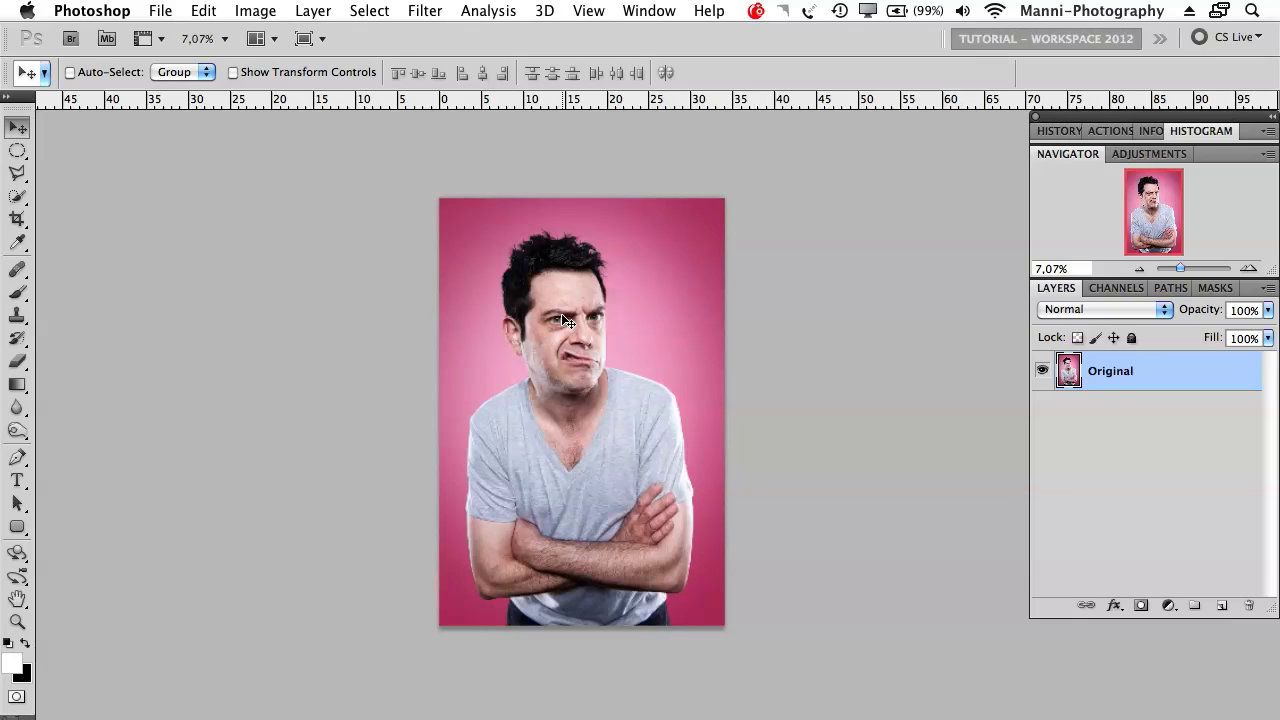